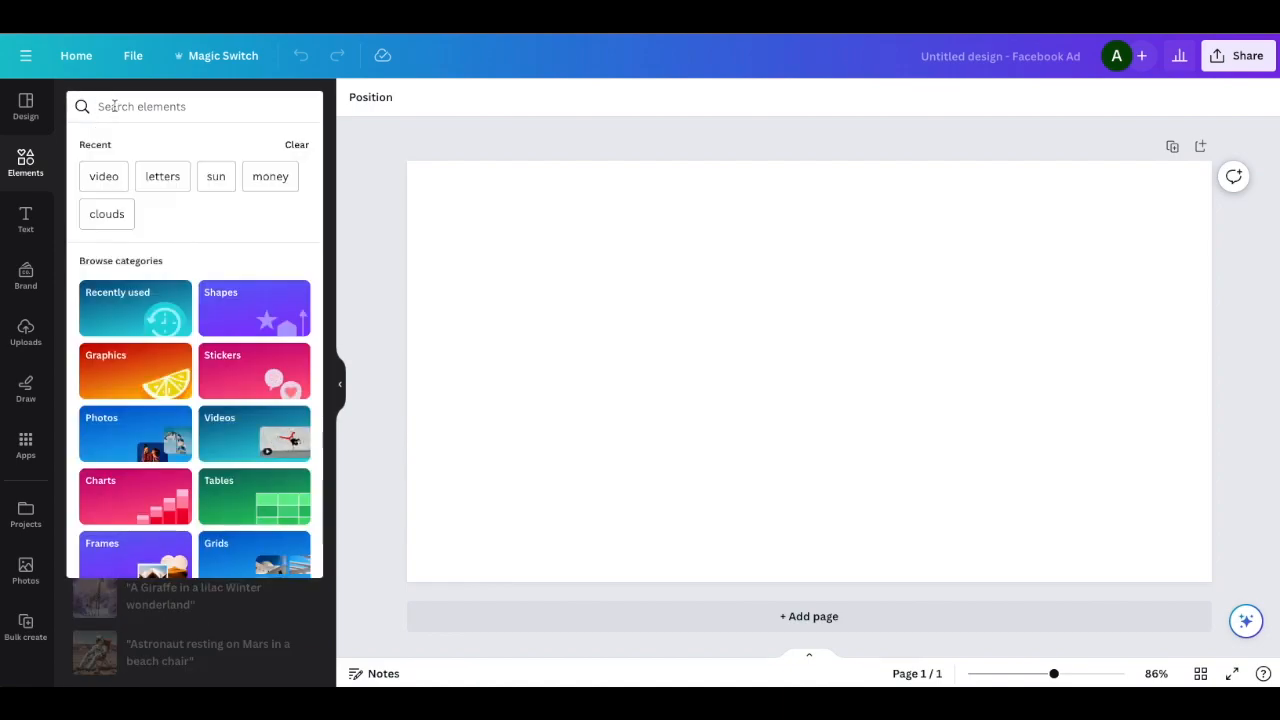
Search the elements for "space" videos and add the 10-second clip of asteroids over a planet's horizon to the page
type("space")
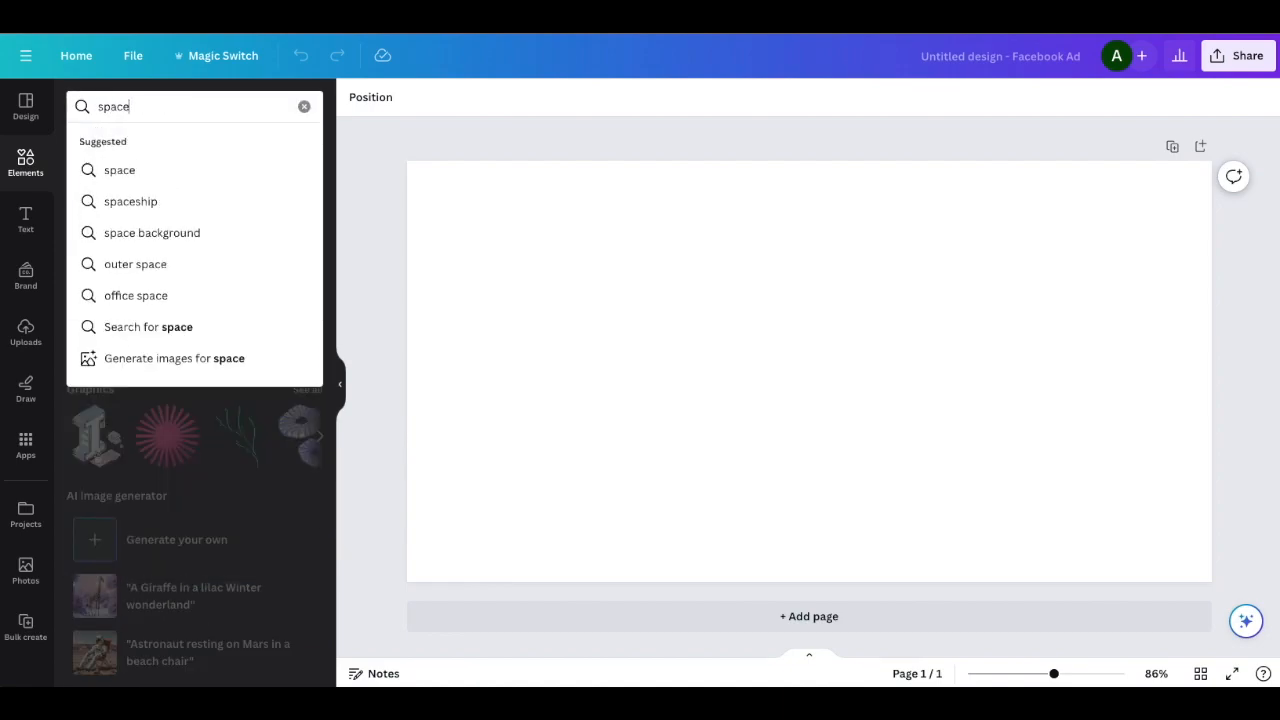
key("Return")
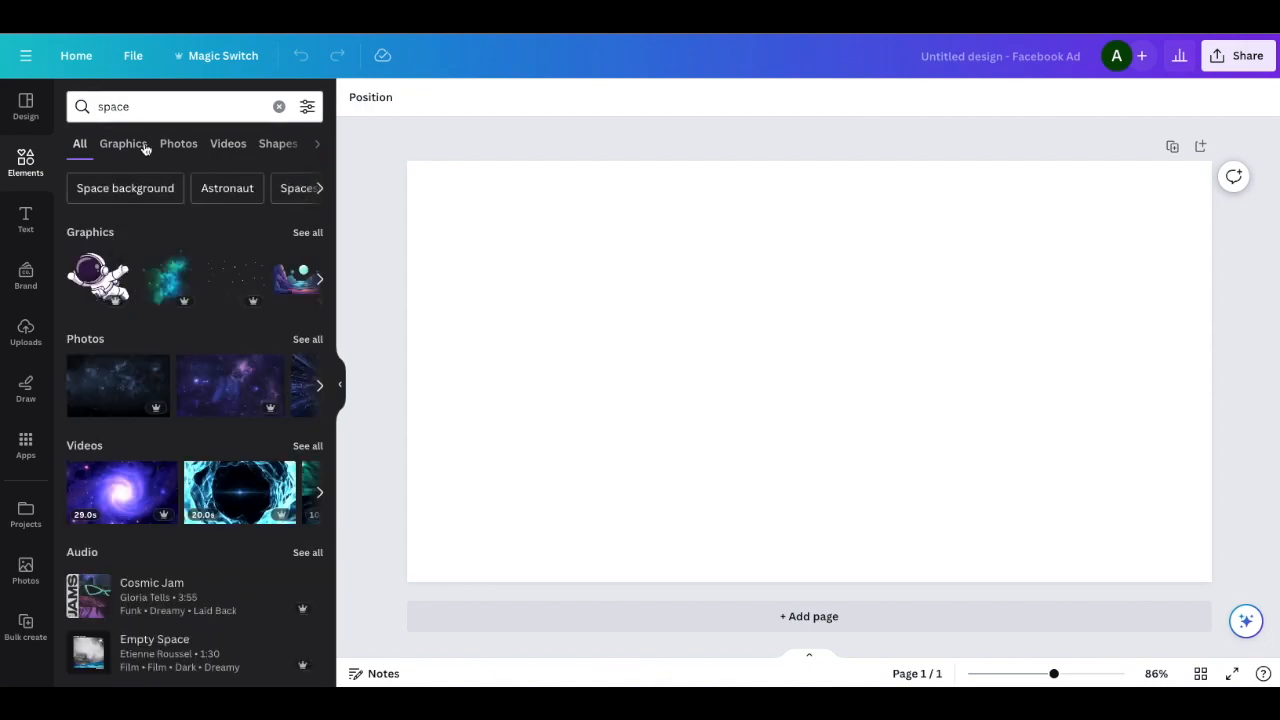
left_click(226, 143)
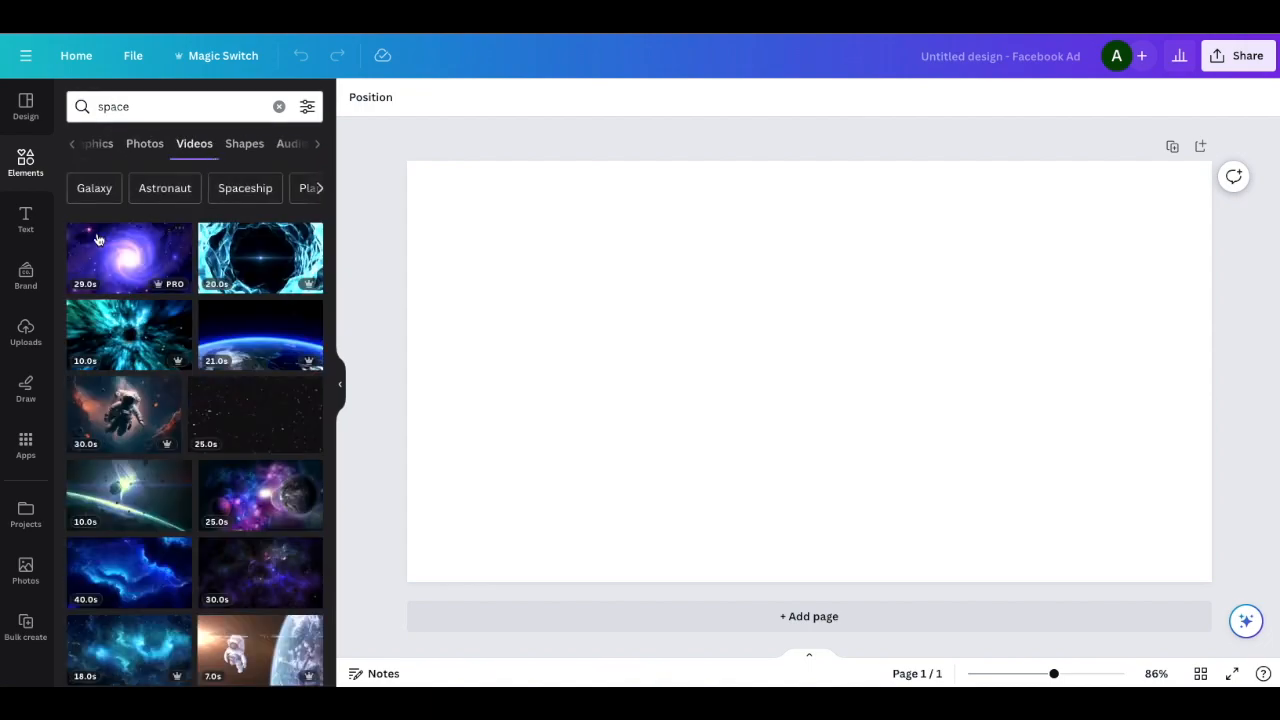
left_click(128, 495)
Align the space video with the page's upper-left corner and enlarge it to cover the whole page
left_click_drag(646, 327, 539, 284)
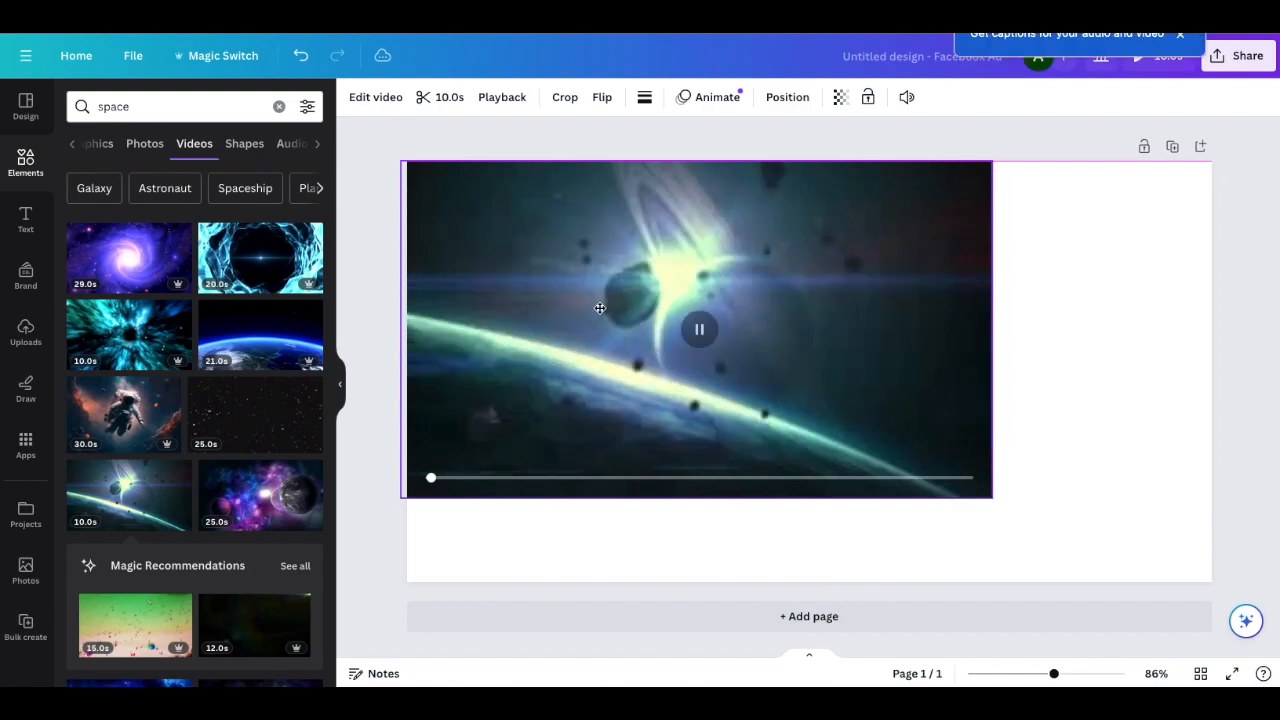
left_click_drag(994, 497, 1223, 586)
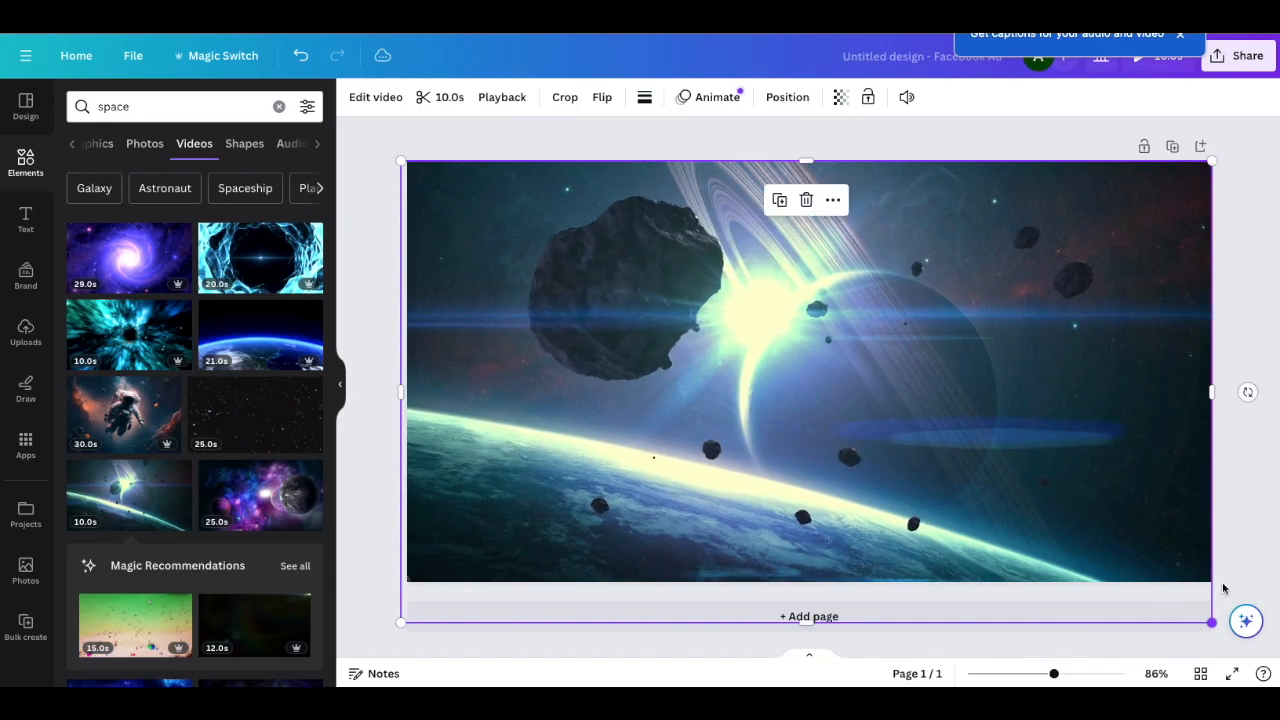
left_click(360, 148)
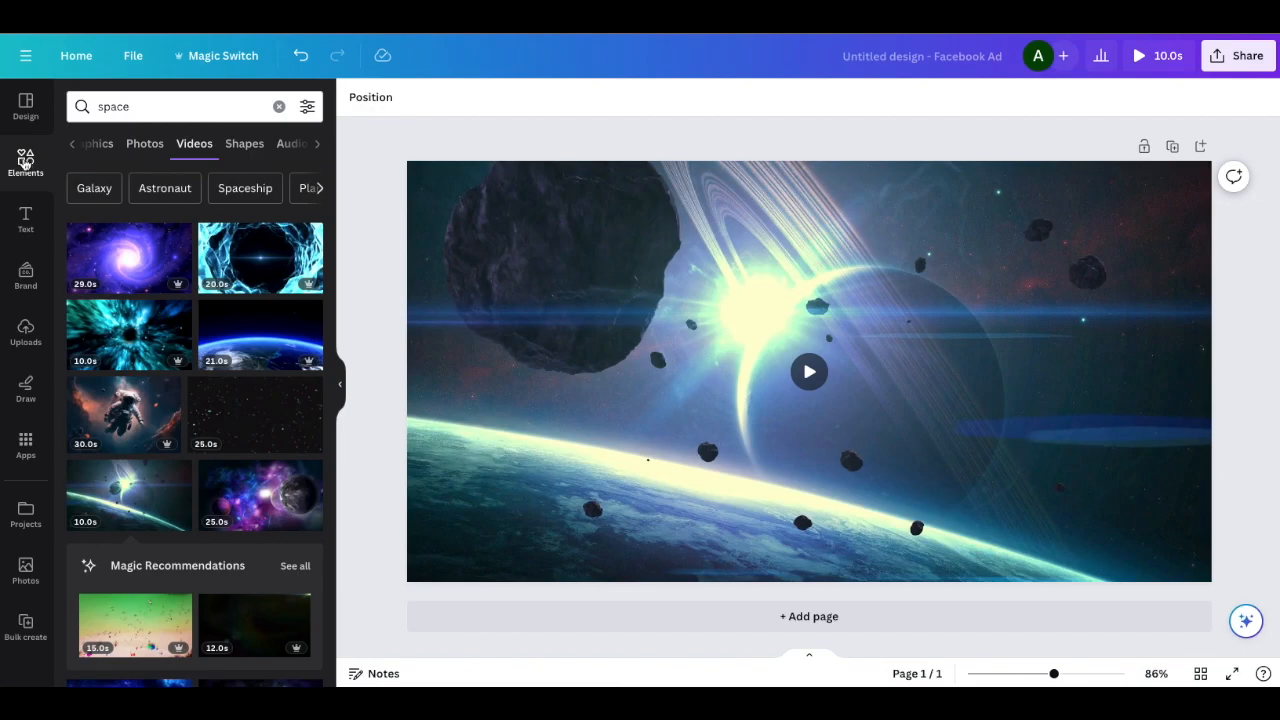
Search the elements for "letter" and show only the matching frames
left_click(25, 160)
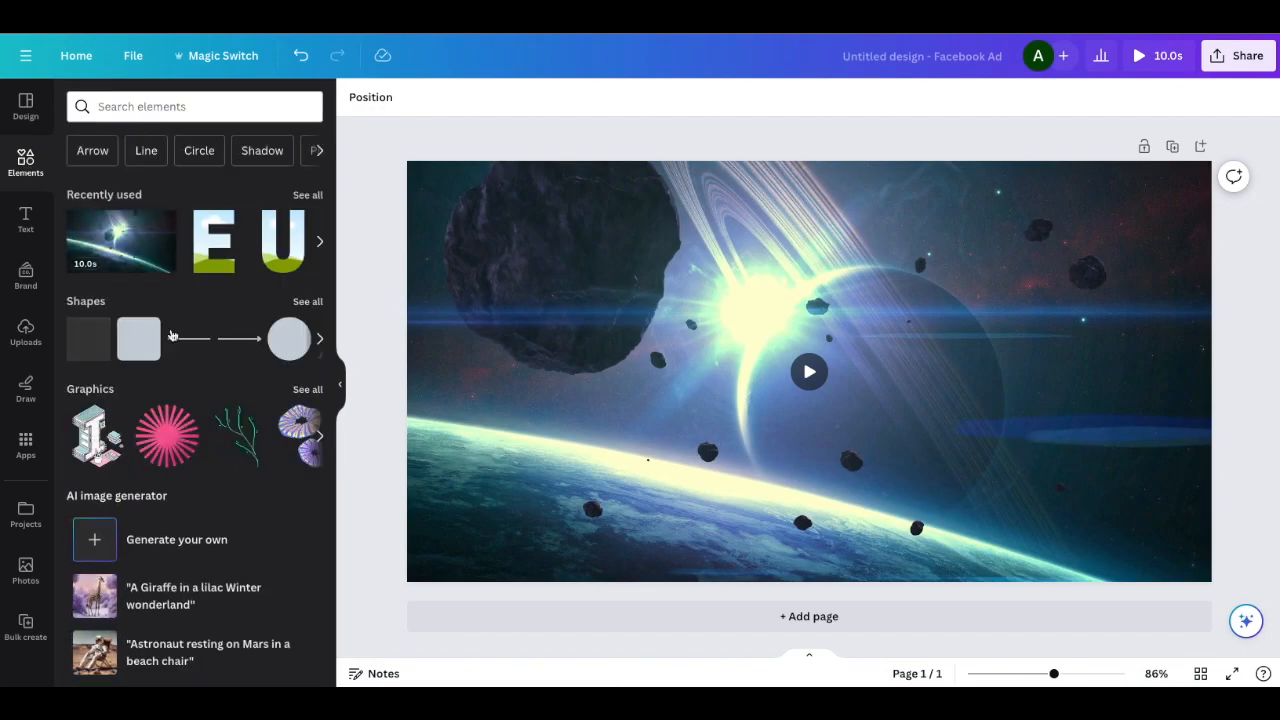
left_click(102, 106)
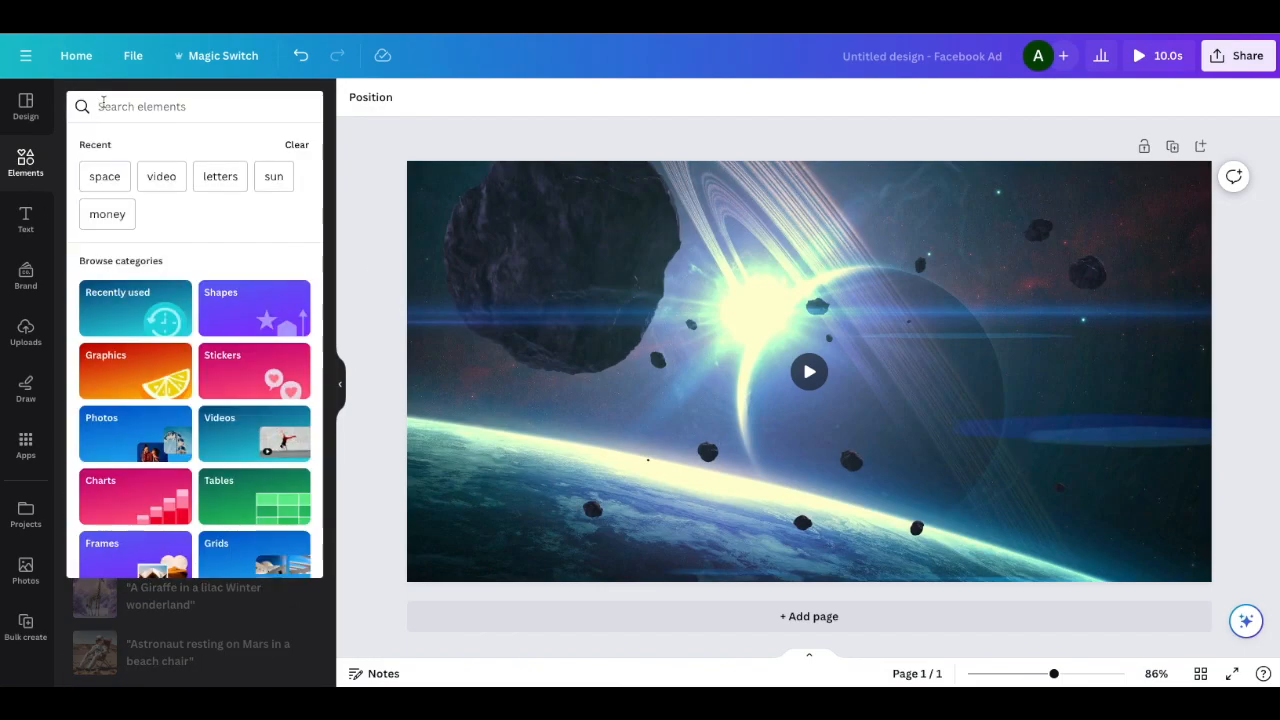
type("letter")
key("Return")
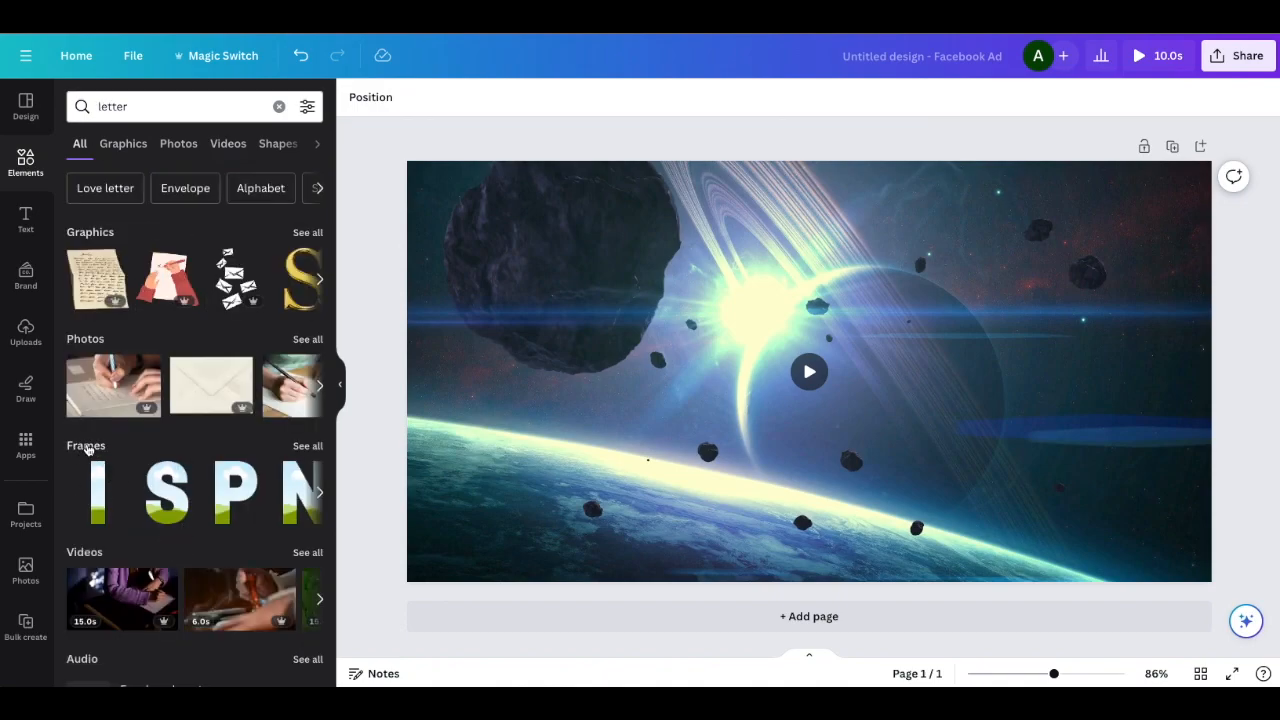
left_click(86, 446)
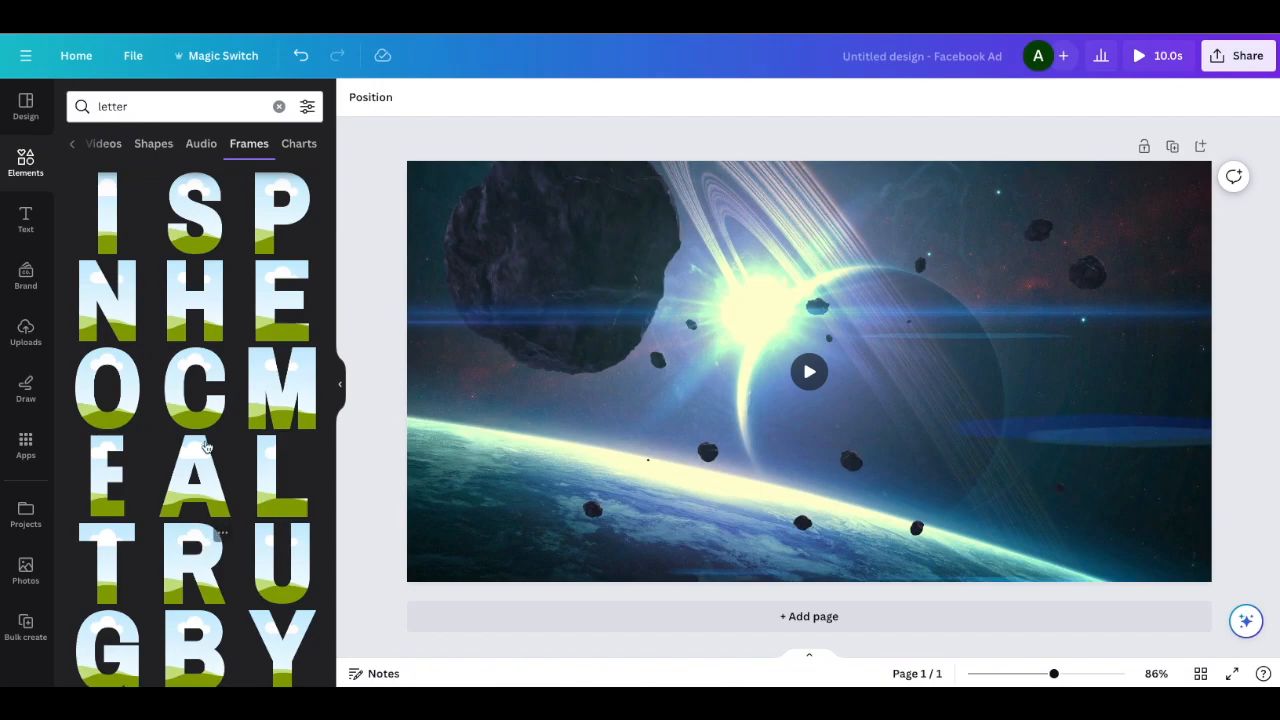
Add the letter frames S, P, A, C and E to the page
left_click(187, 208)
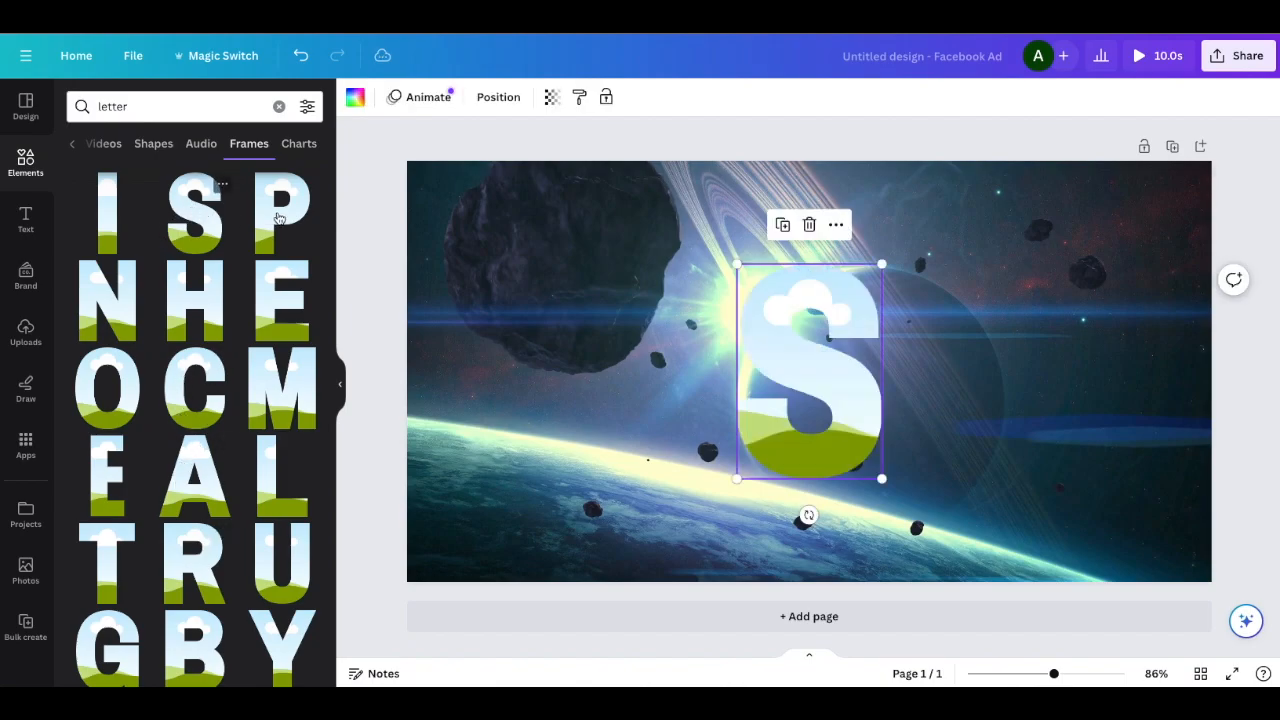
left_click(281, 215)
left_click(200, 468)
left_click(284, 317)
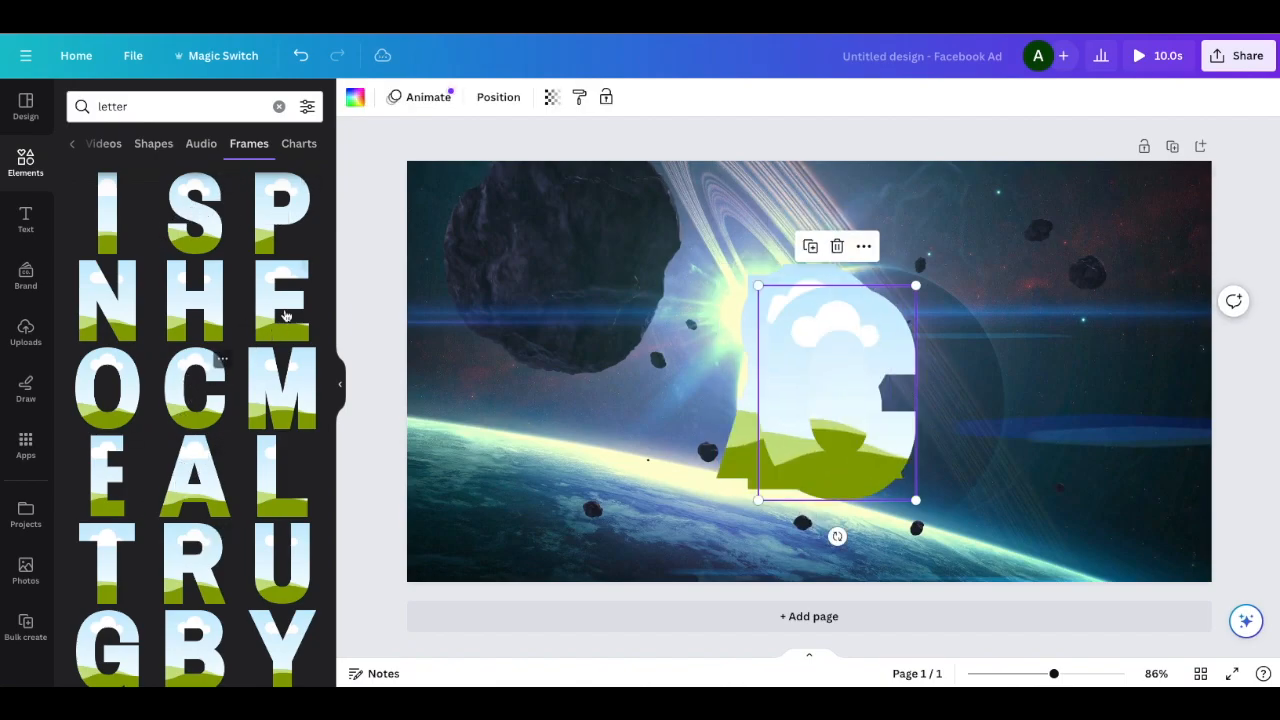
Arrange the five letter frames in one evenly spaced row spelling SPACE across the middle of the page
left_click_drag(808, 363, 1072, 352)
left_click_drag(918, 375, 1043, 376)
left_click_drag(813, 373, 863, 374)
left_click_drag(768, 313, 614, 300)
left_click(762, 318)
left_click_drag(762, 318, 444, 318)
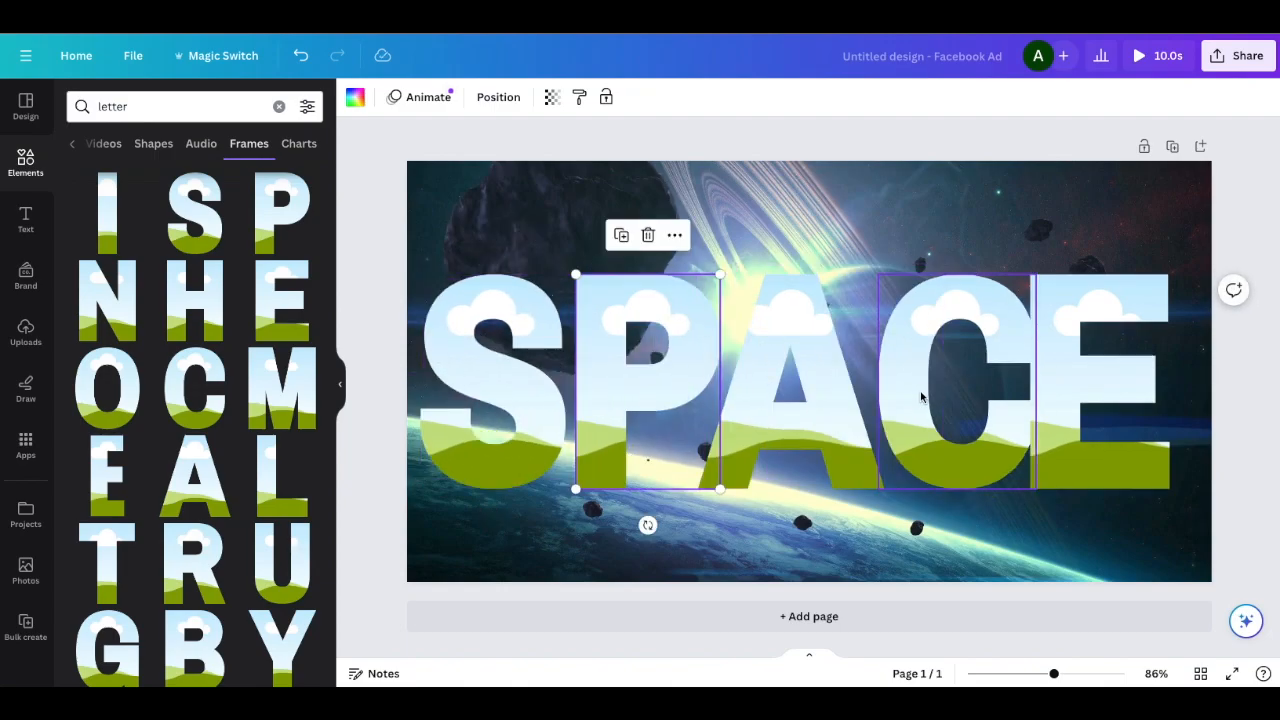
left_click_drag(986, 401, 977, 401)
left_click(1100, 400)
left_click_drag(1100, 400, 1118, 405)
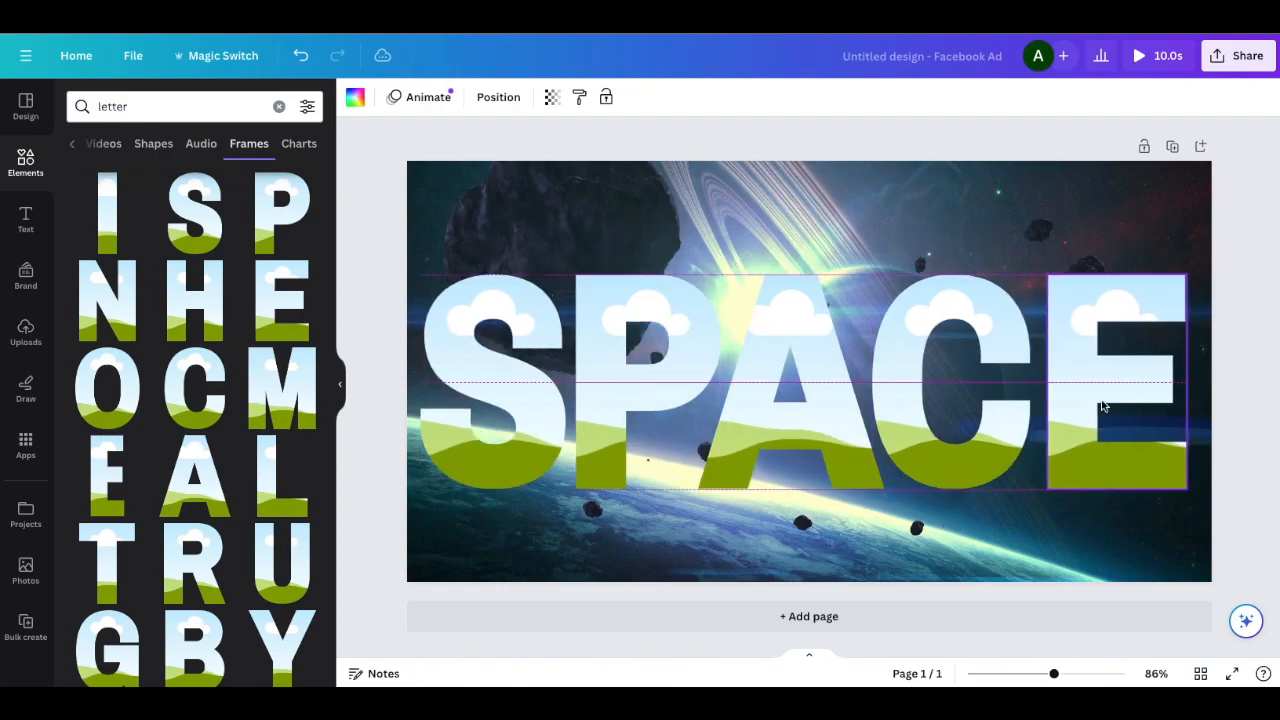
left_click(508, 323, "shift")
left_click(645, 328, "shift")
left_click(790, 332, "shift")
left_click(918, 337, "shift")
left_click(1103, 334, "shift")
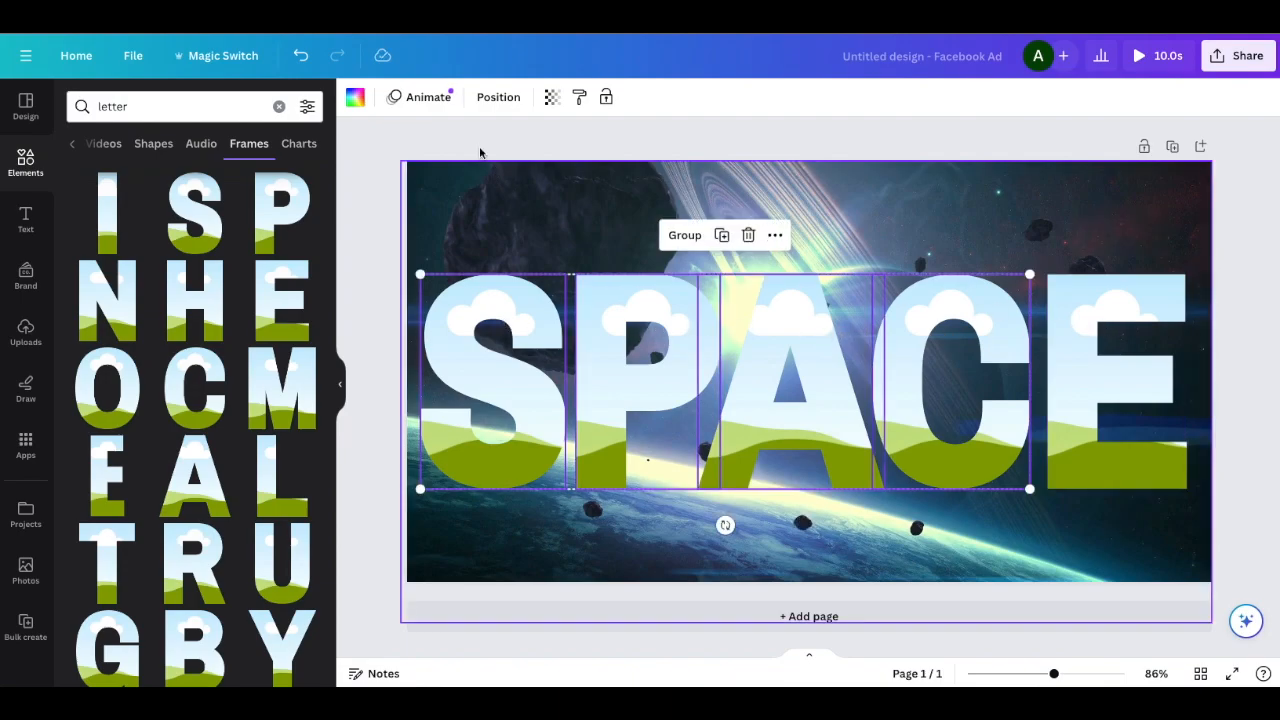
left_click(500, 97)
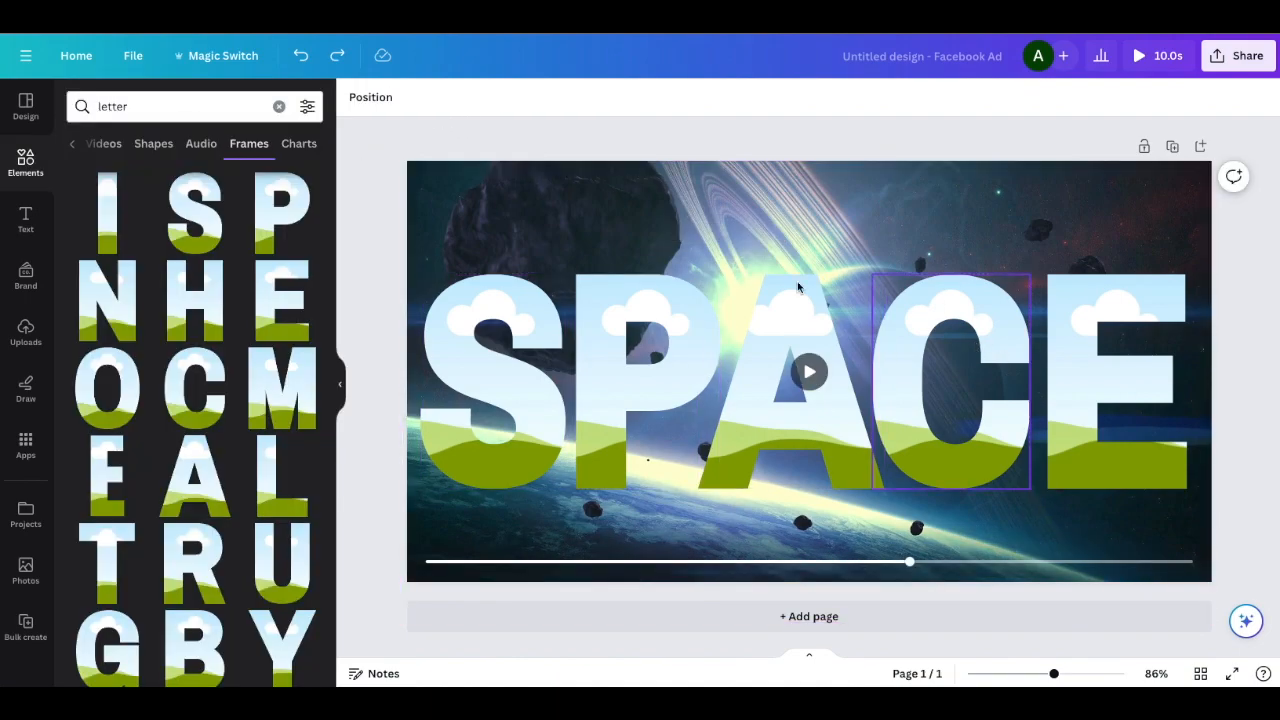
left_click(809, 371)
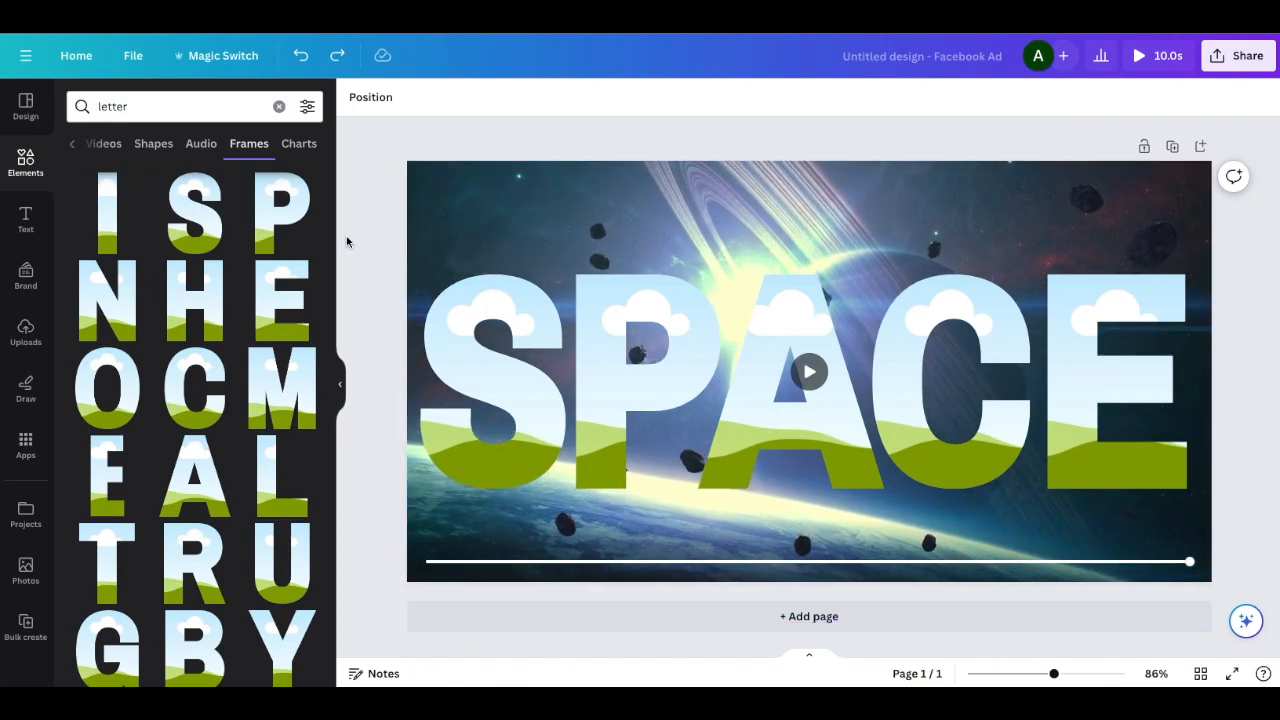
left_click(26, 106)
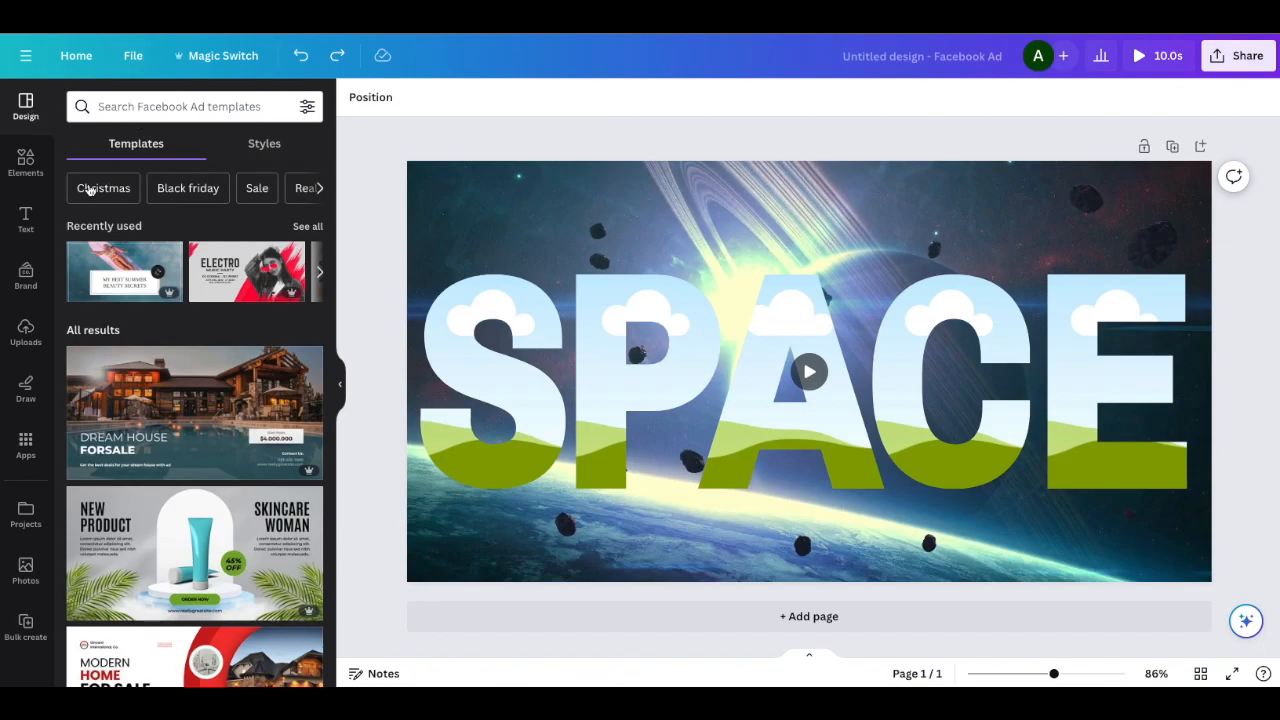
left_click(24, 168)
left_click(131, 107)
key("Escape")
key("Escape")
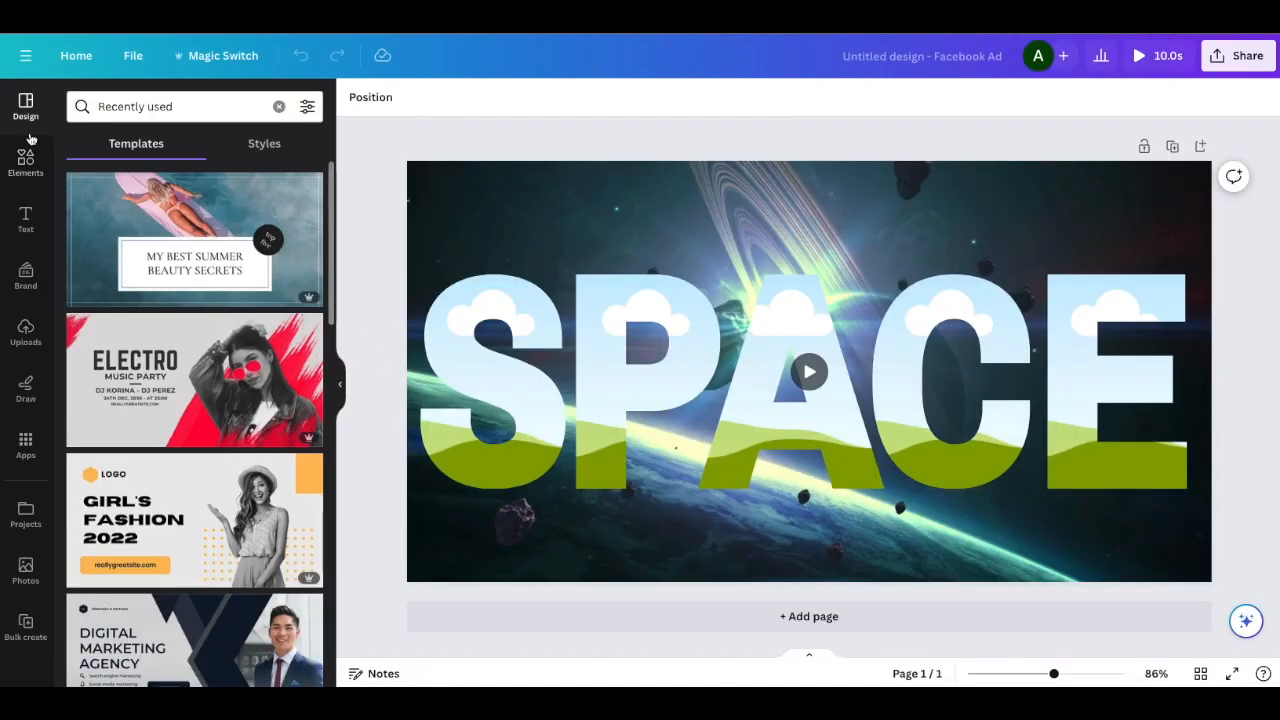
Insert the same 10-second space video from the recently used elements and place it inside the S frame
left_click(40, 168)
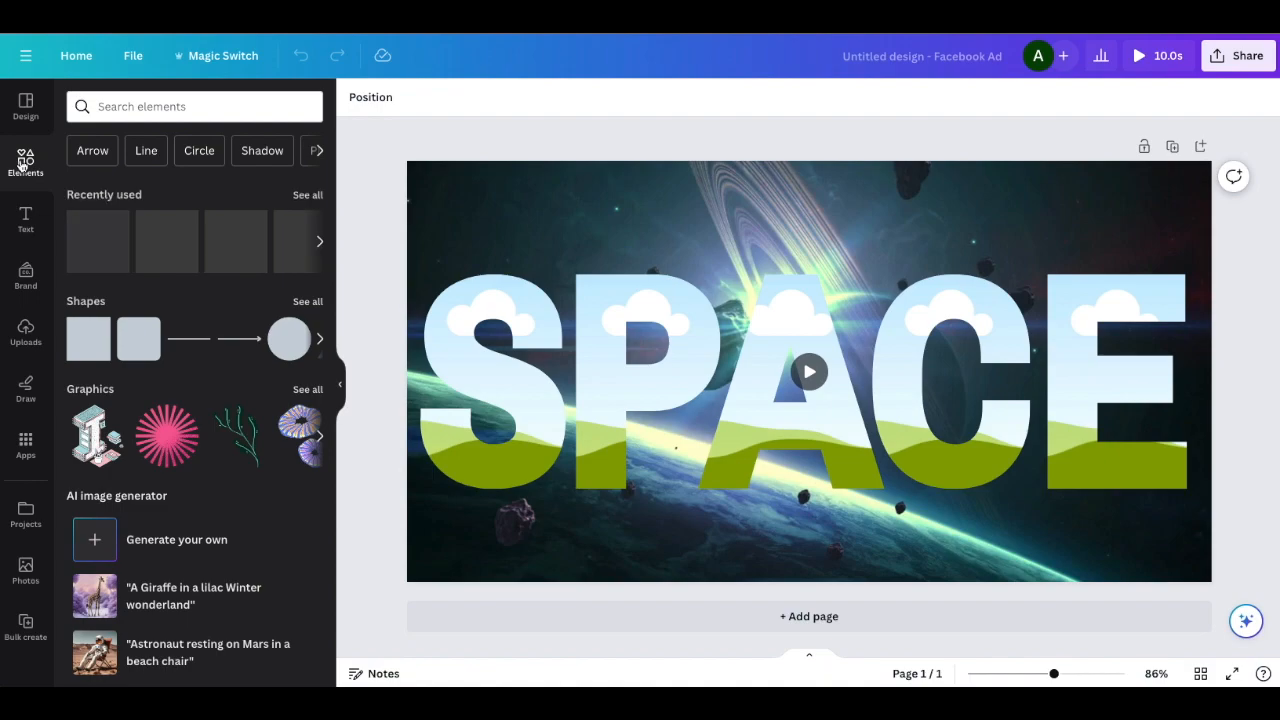
left_click(303, 196)
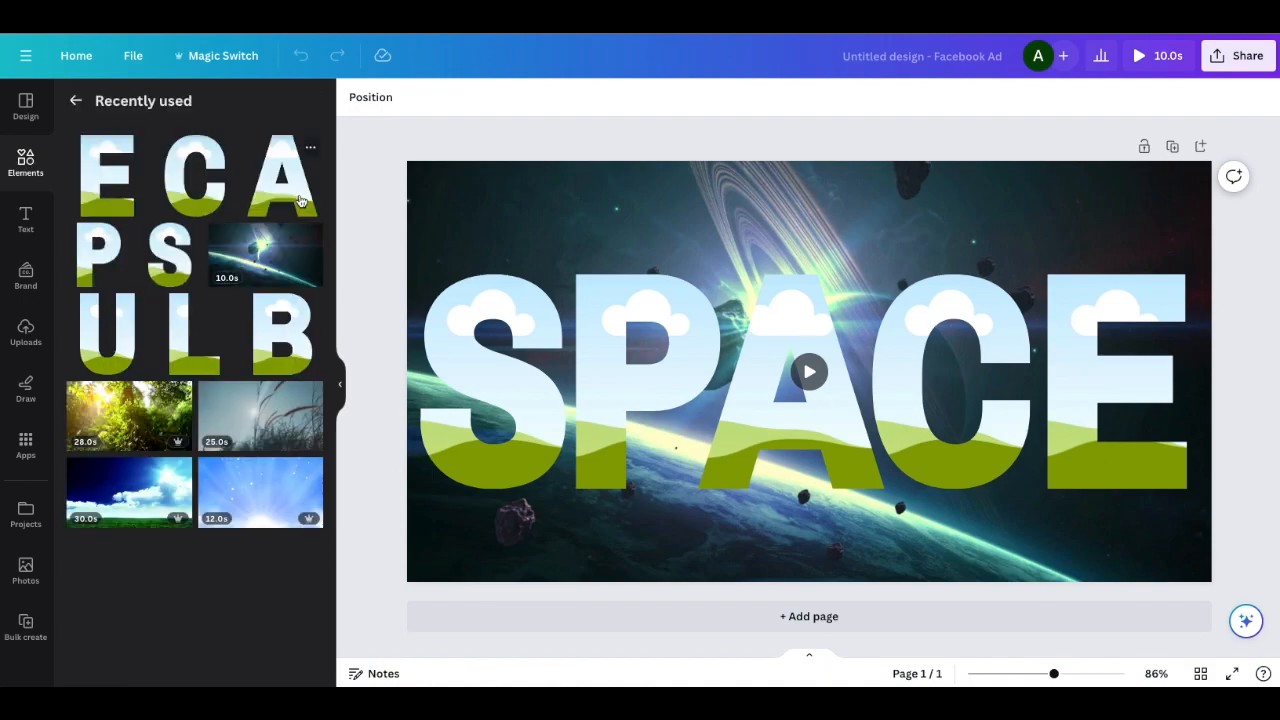
left_click(268, 262)
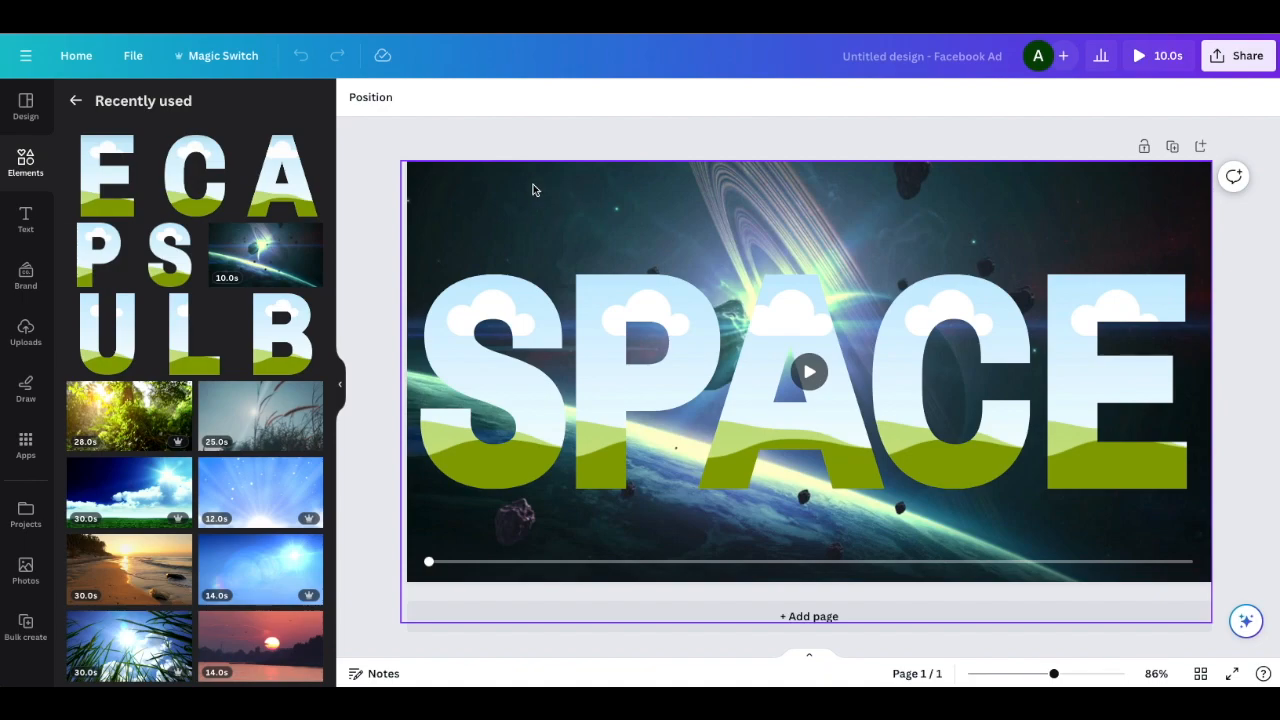
left_click(242, 245)
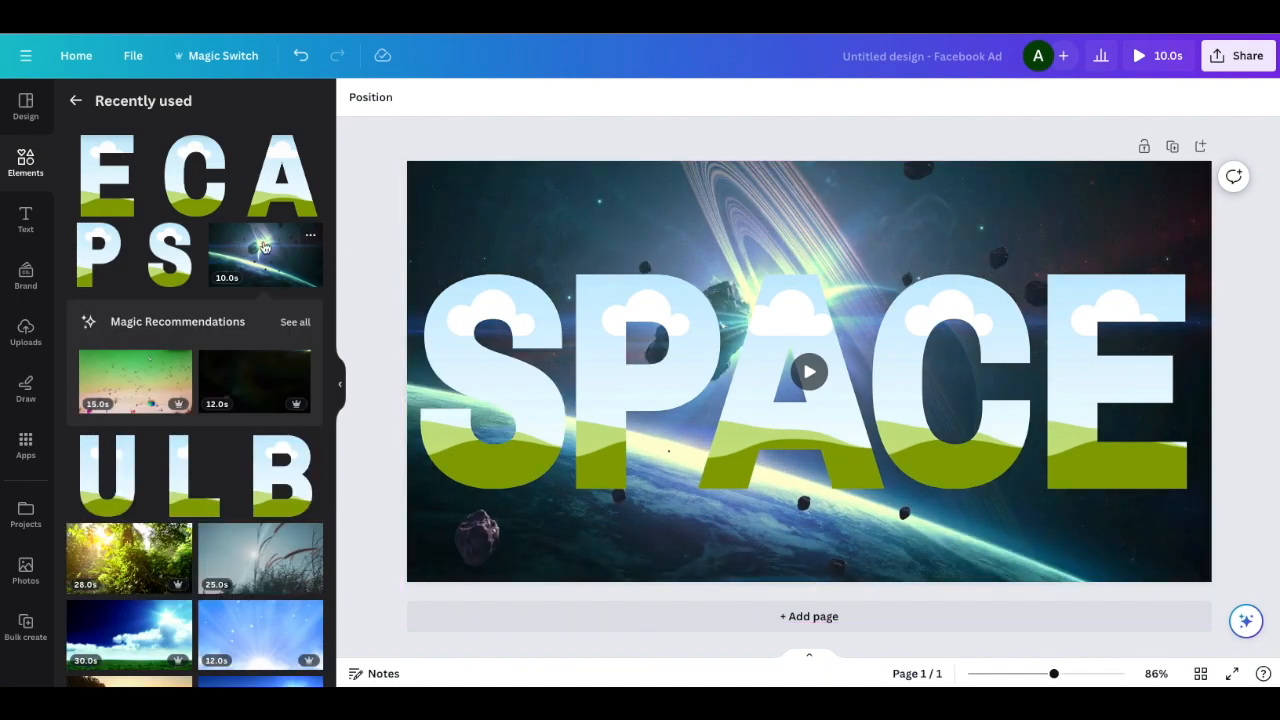
left_click(240, 252)
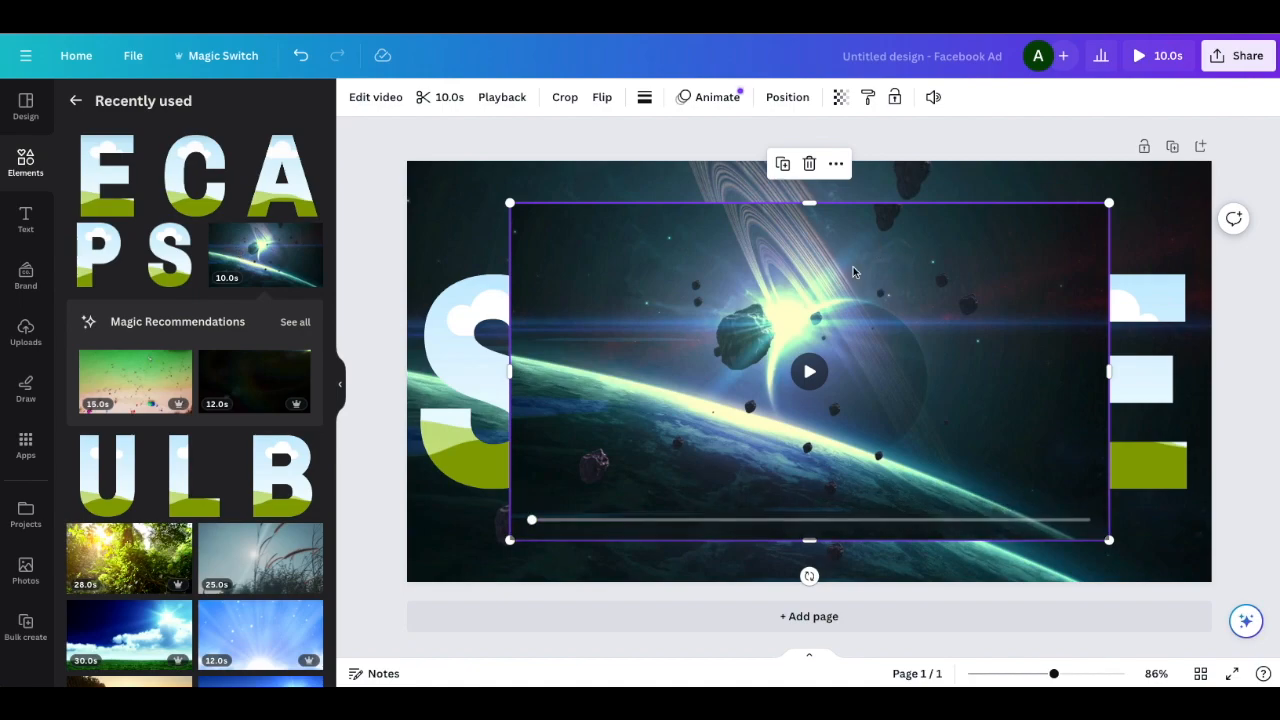
left_click_drag(581, 236, 498, 294)
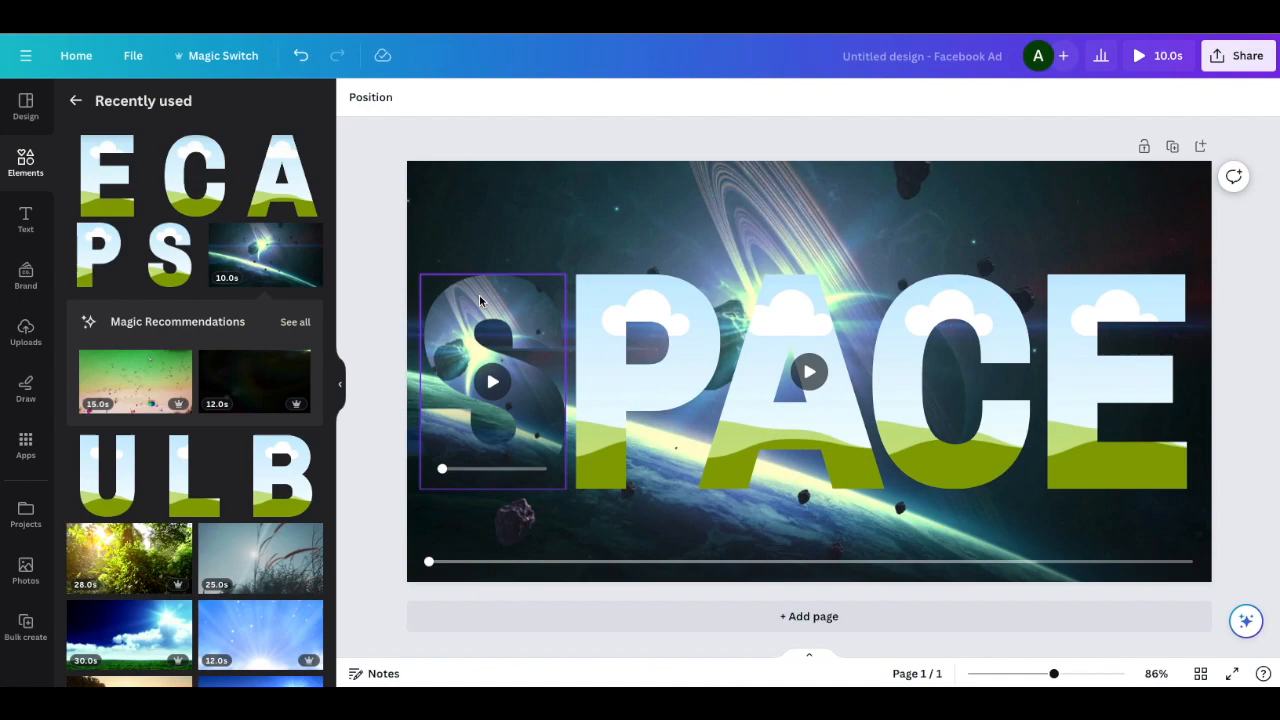
Enlarge and reposition the video inside the S frame so it lines up with the background video
left_click(479, 295)
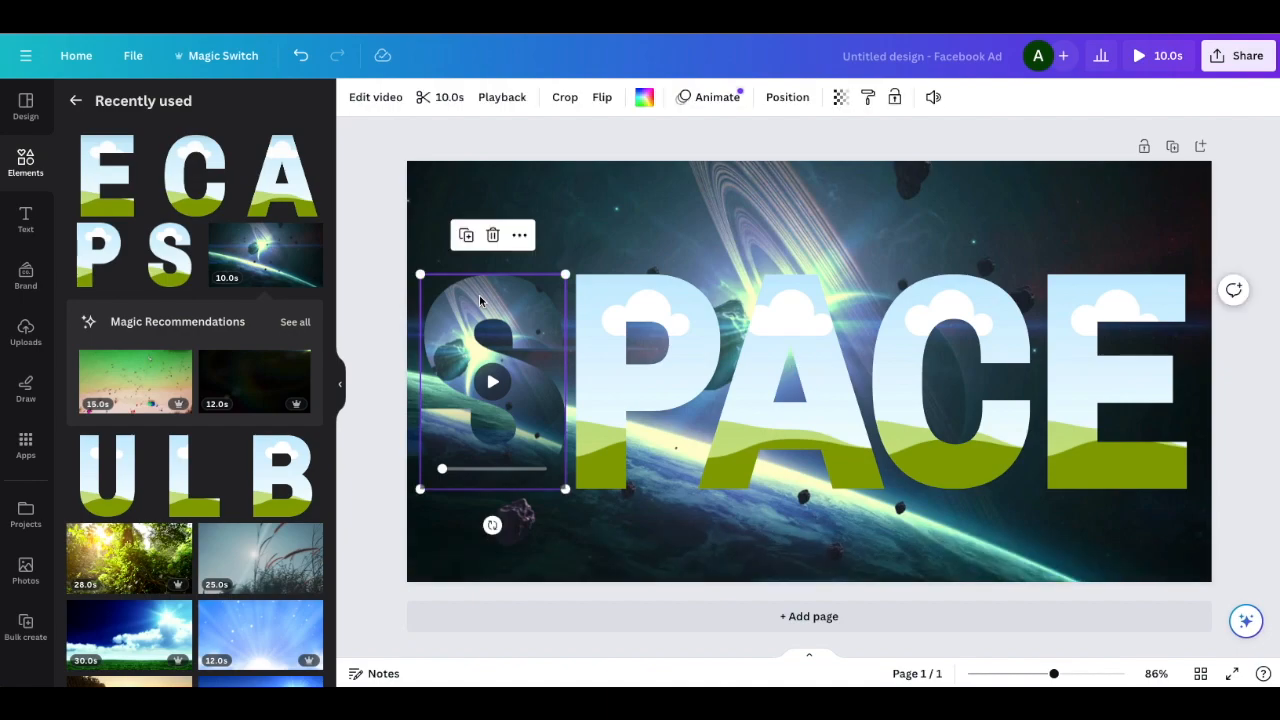
double_click(479, 295)
left_click_drag(684, 274, 920, 224)
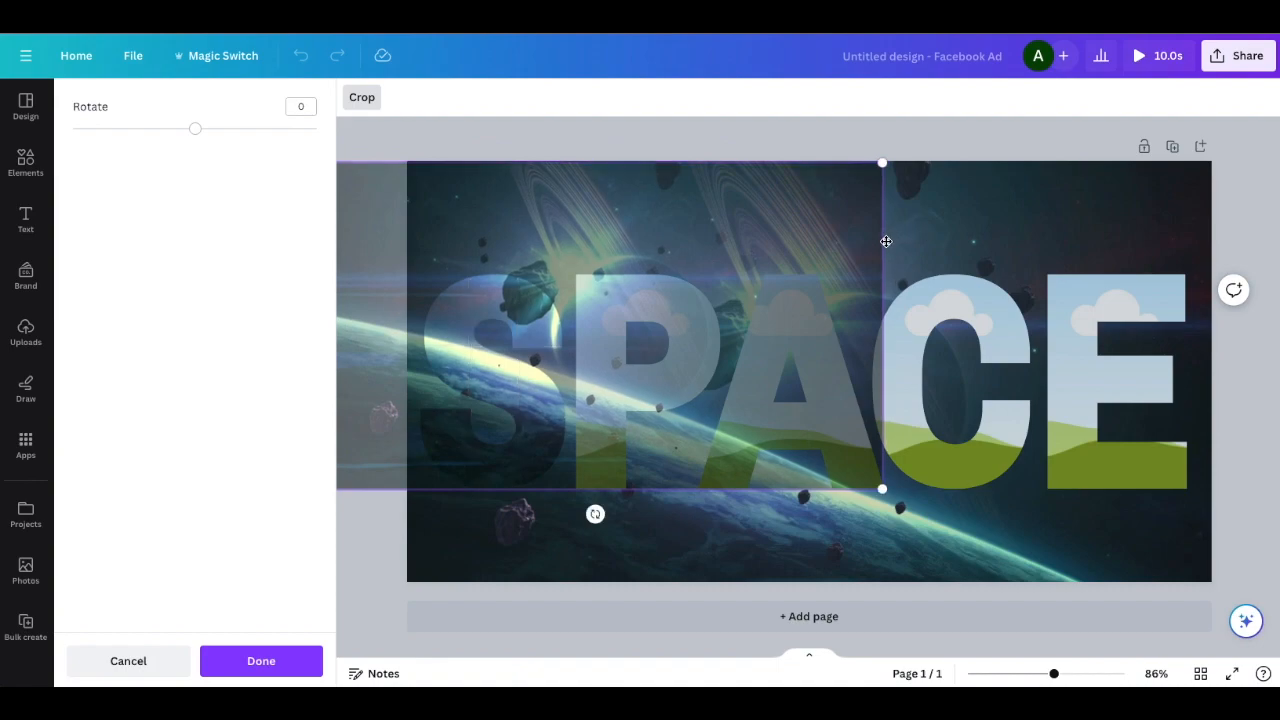
left_click_drag(677, 348, 791, 348)
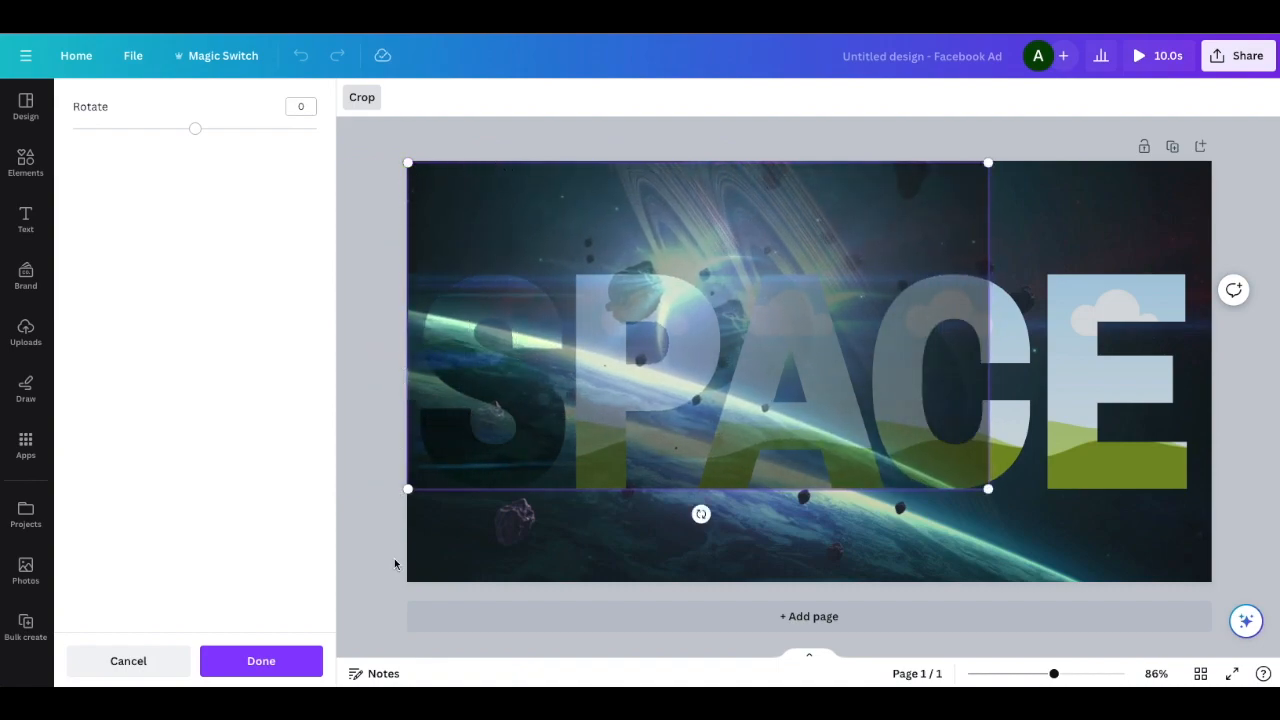
left_click_drag(990, 490, 1200, 619)
left_click(622, 142)
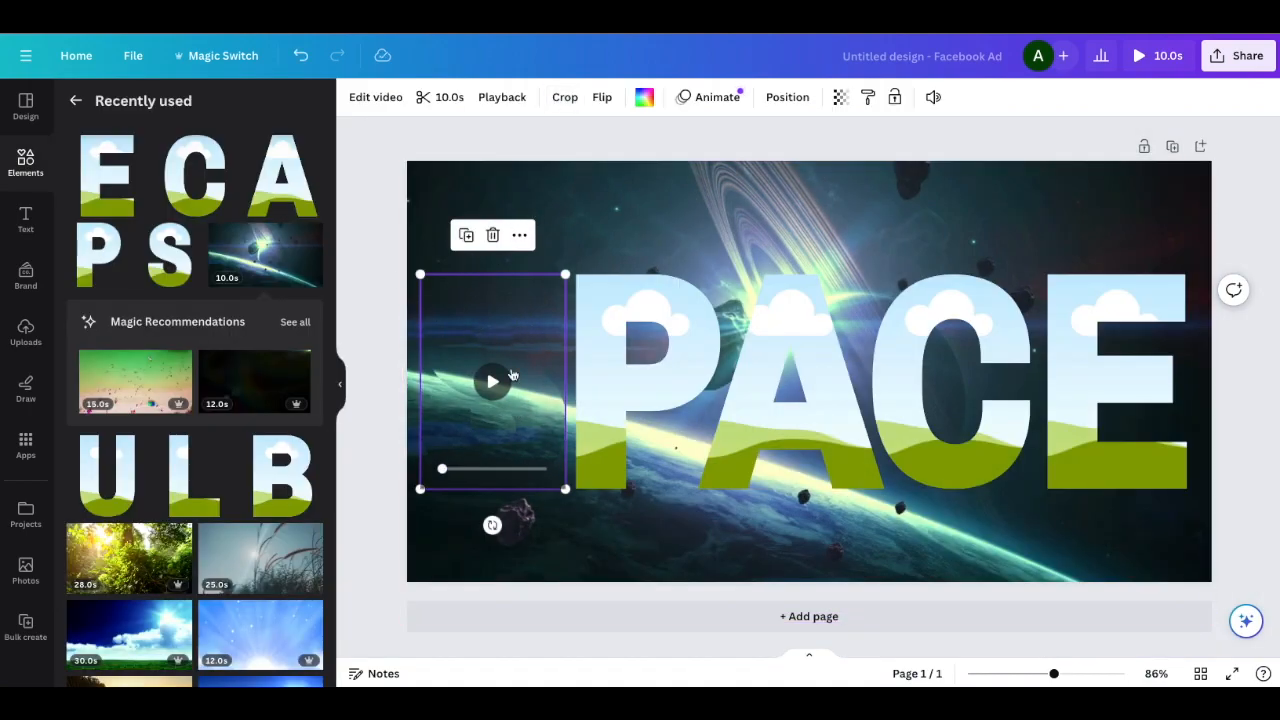
Enlarge the S frame's video crop slightly so it extends just past the page's right edge
double_click(514, 320)
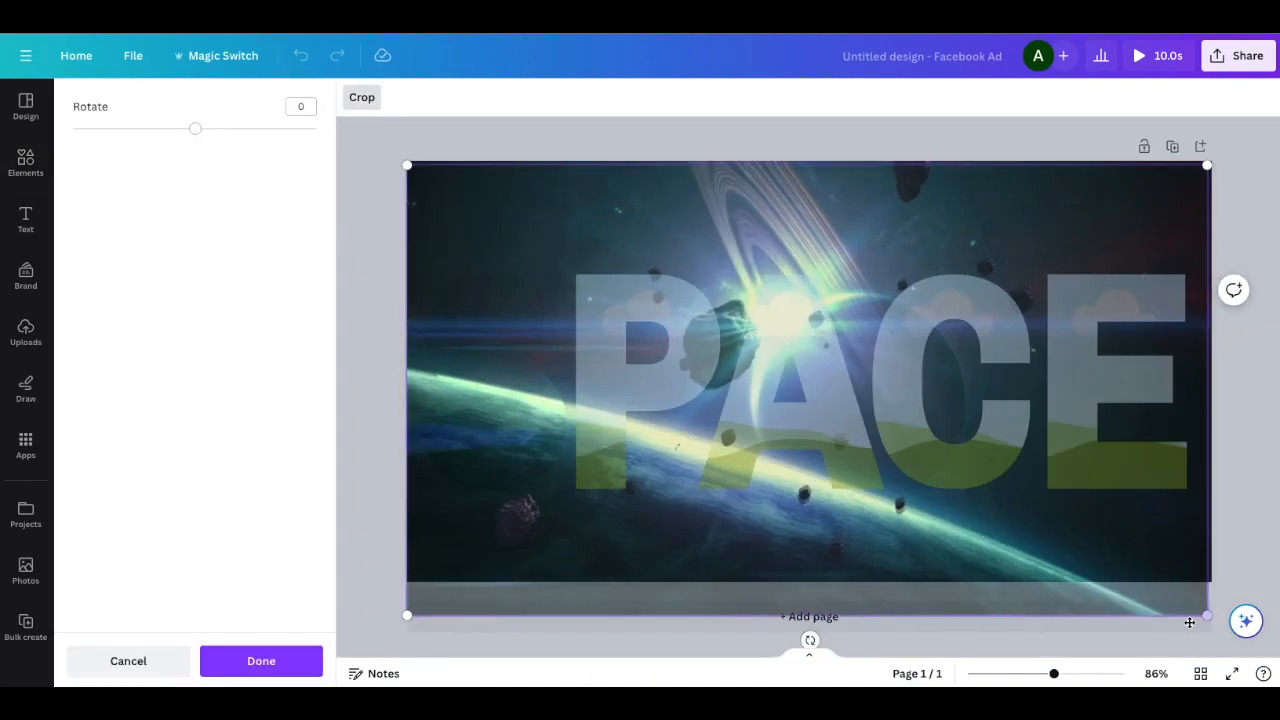
left_click_drag(1206, 617, 1223, 625)
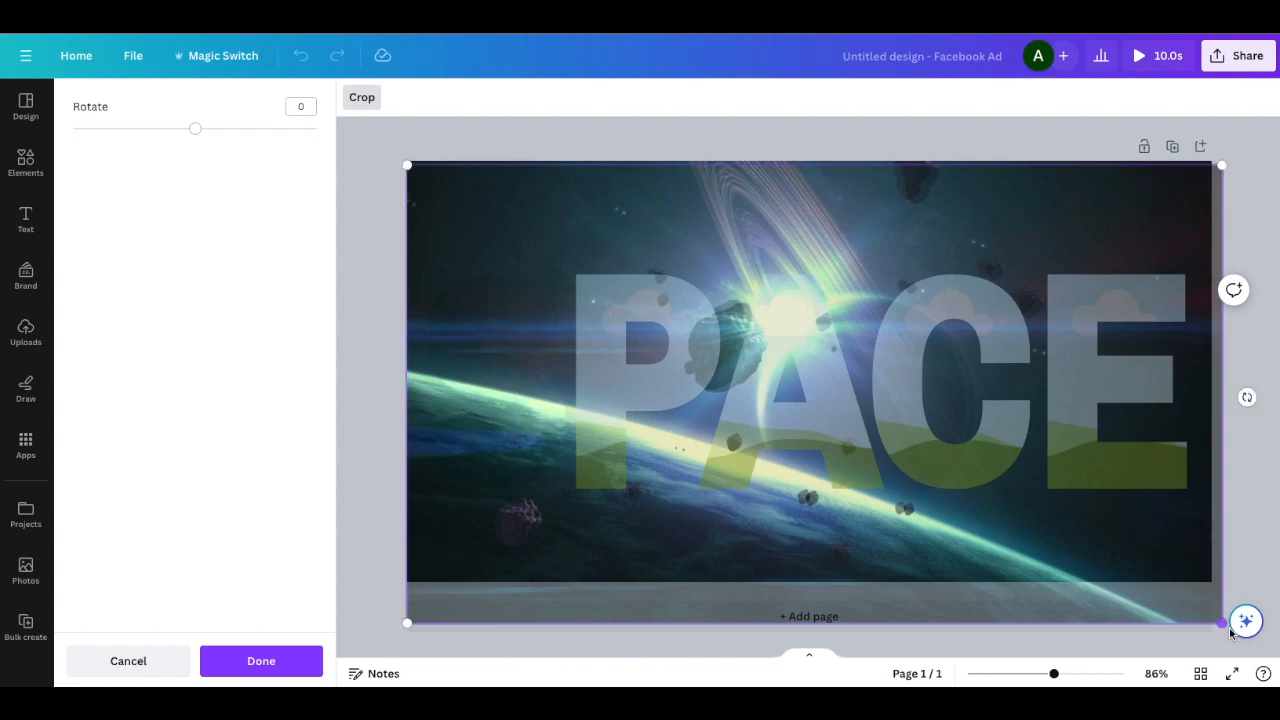
left_click(572, 144)
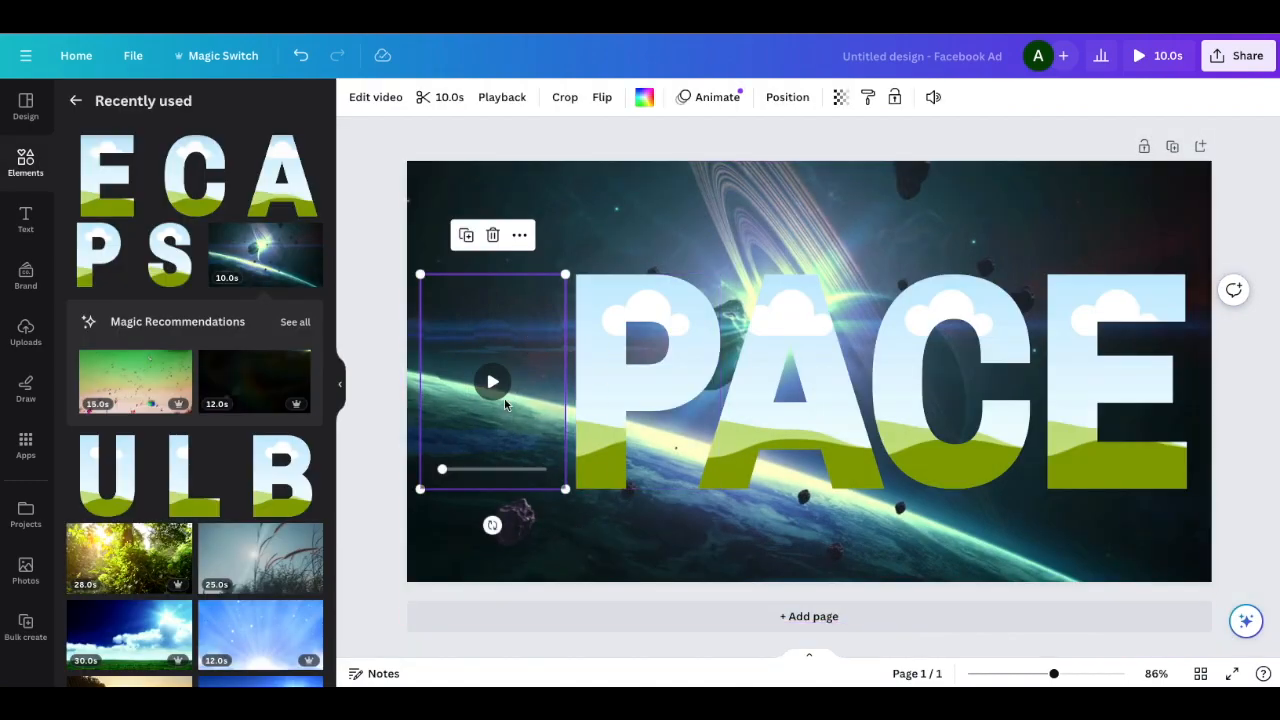
Fill the P, A, C and E frames with copies of the same space video
key("ctrl+v")
left_click_drag(756, 285, 1070, 303)
key("ctrl+v")
left_click(252, 252)
Scale and reposition the video inside the P frame to match the full-page background video
double_click(643, 294)
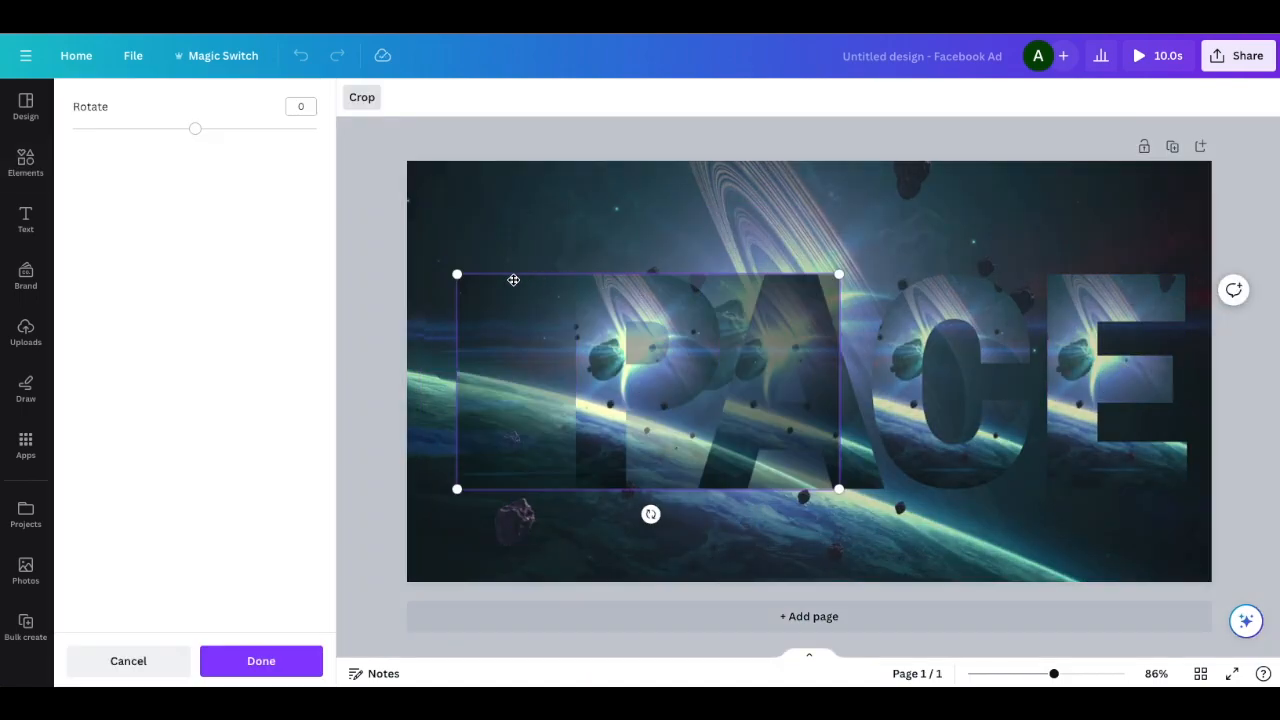
left_click_drag(460, 274, 257, 166)
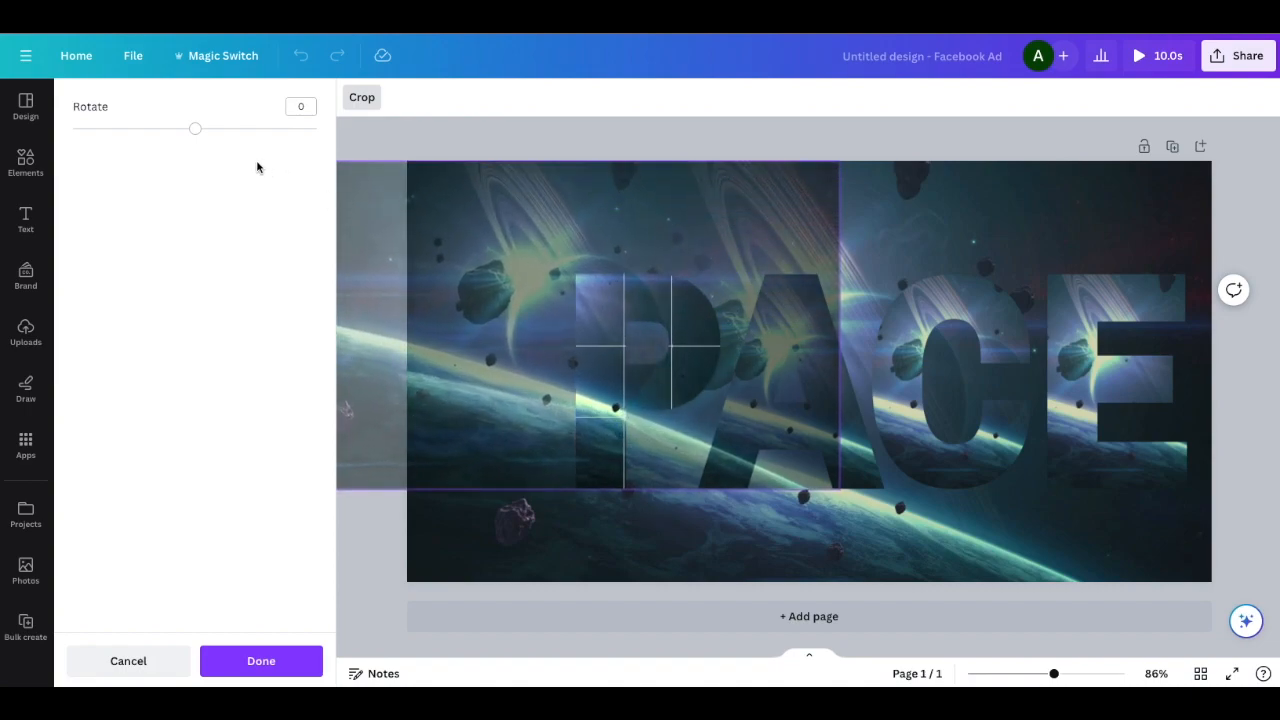
left_click_drag(838, 490, 1131, 546)
left_click_drag(698, 241, 855, 241)
mouse_move(1222, 629)
left_mouse_down()
mouse_move(1219, 616)
mouse_move(1246, 633)
left_mouse_up()
left_click(903, 146)
Scale and reposition the video inside the A frame to match the full-page background video
double_click(797, 330)
left_click_drag(599, 274, 388, 172)
left_click_drag(983, 489, 1214, 620)
left_click_drag(927, 334, 940, 337)
left_click_drag(1226, 624, 1211, 610)
left_click(1234, 431)
Scale and reposition the video inside the C frame to match the full-page background video
double_click(960, 370)
left_click_drag(767, 277, 520, 140)
left_click_drag(640, 250, 529, 273)
left_click_drag(1031, 511, 1219, 601)
left_click(1234, 425)
Scale and reposition the video inside the E frame to match the full-page background video
double_click(1080, 380)
left_click_drag(926, 274, 648, 118)
left_click_drag(648, 488, 527, 550)
left_click_drag(780, 205, 660, 254)
left_click_drag(1191, 600, 1205, 604)
left_click(1232, 476)
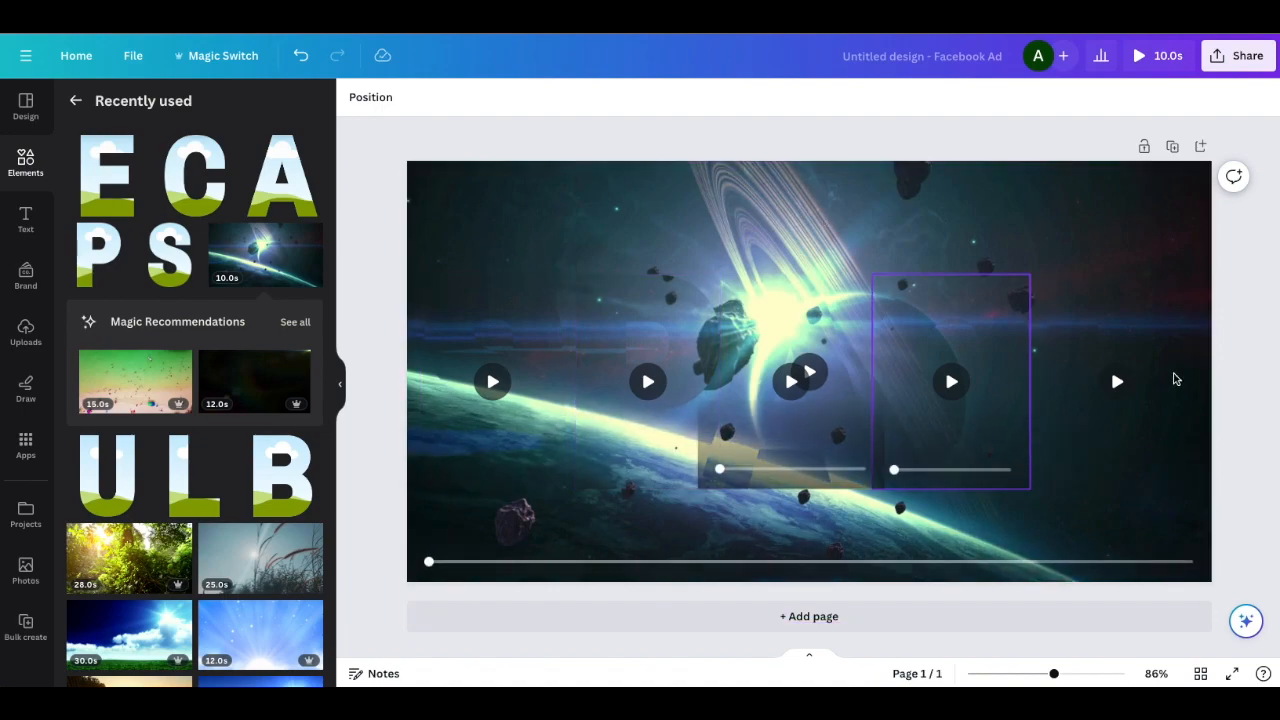
Nudge the video crop inside the A frame to align it more closely with the background
double_click(814, 357)
left_click_drag(808, 317, 818, 322)
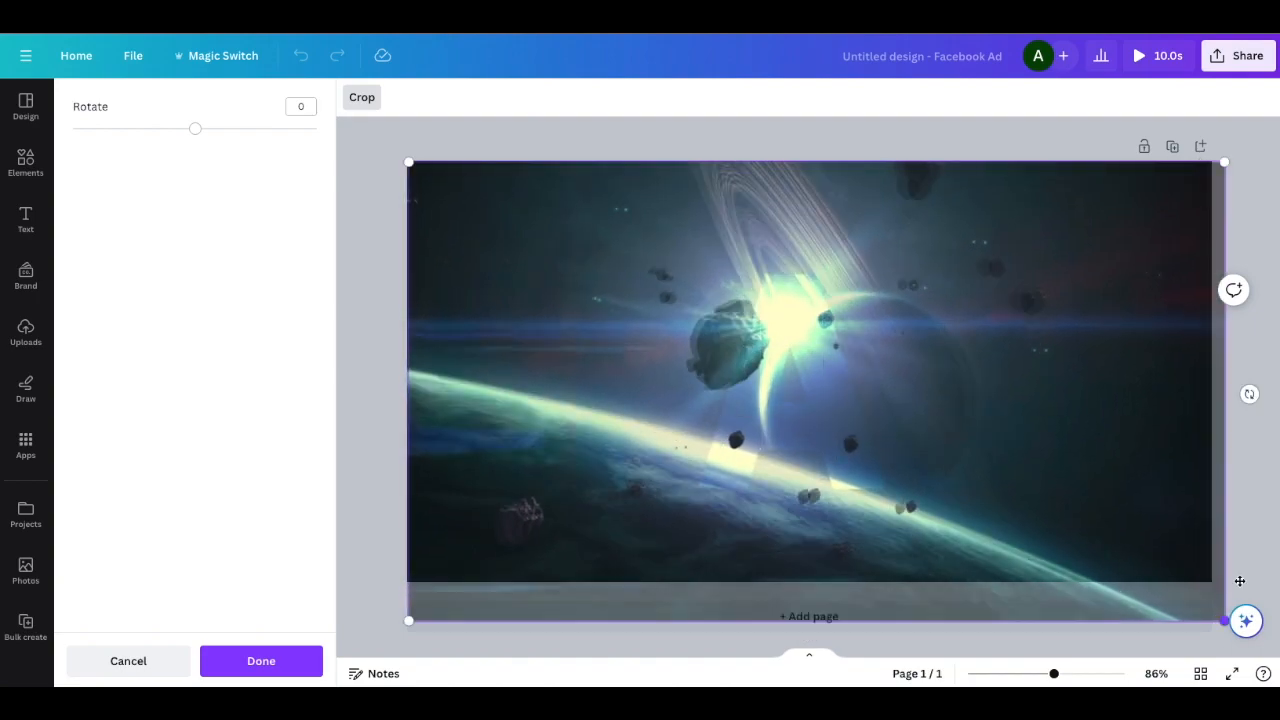
left_click(1261, 417)
Set the full-page background video's transparency to 0 and play the preview of the design
left_click(853, 191)
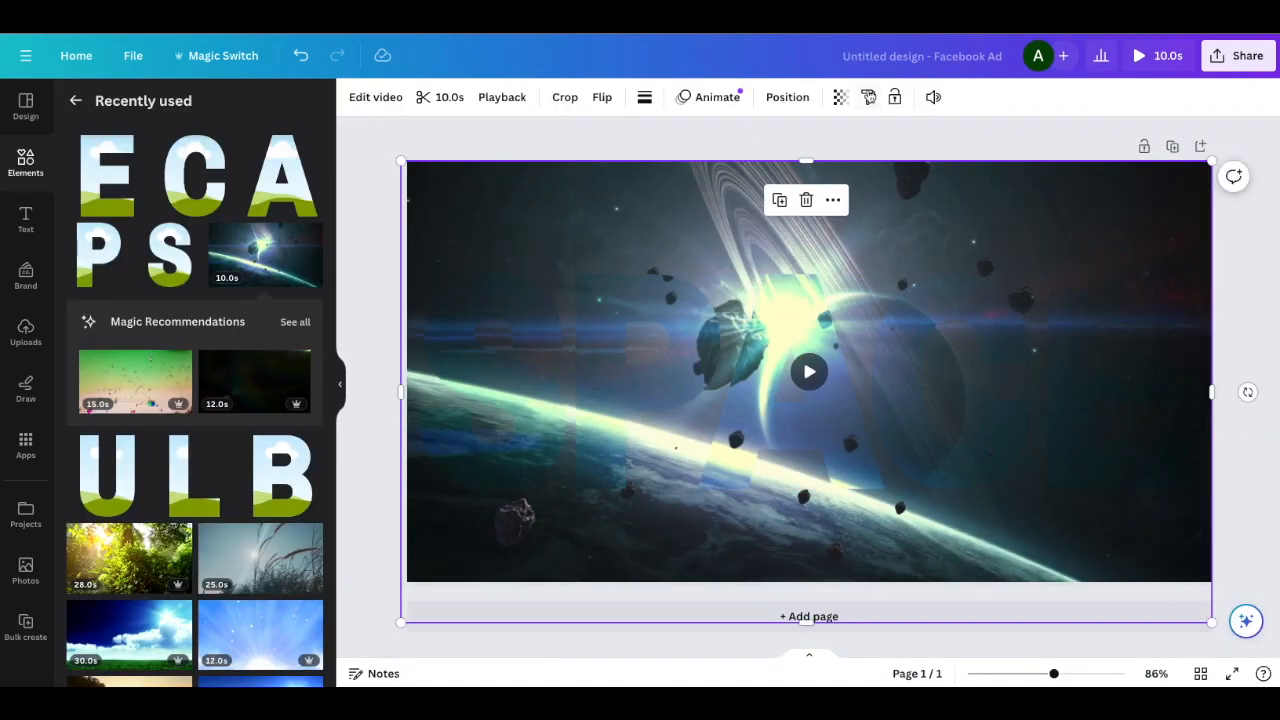
left_click(840, 97)
left_click_drag(720, 157, 862, 141)
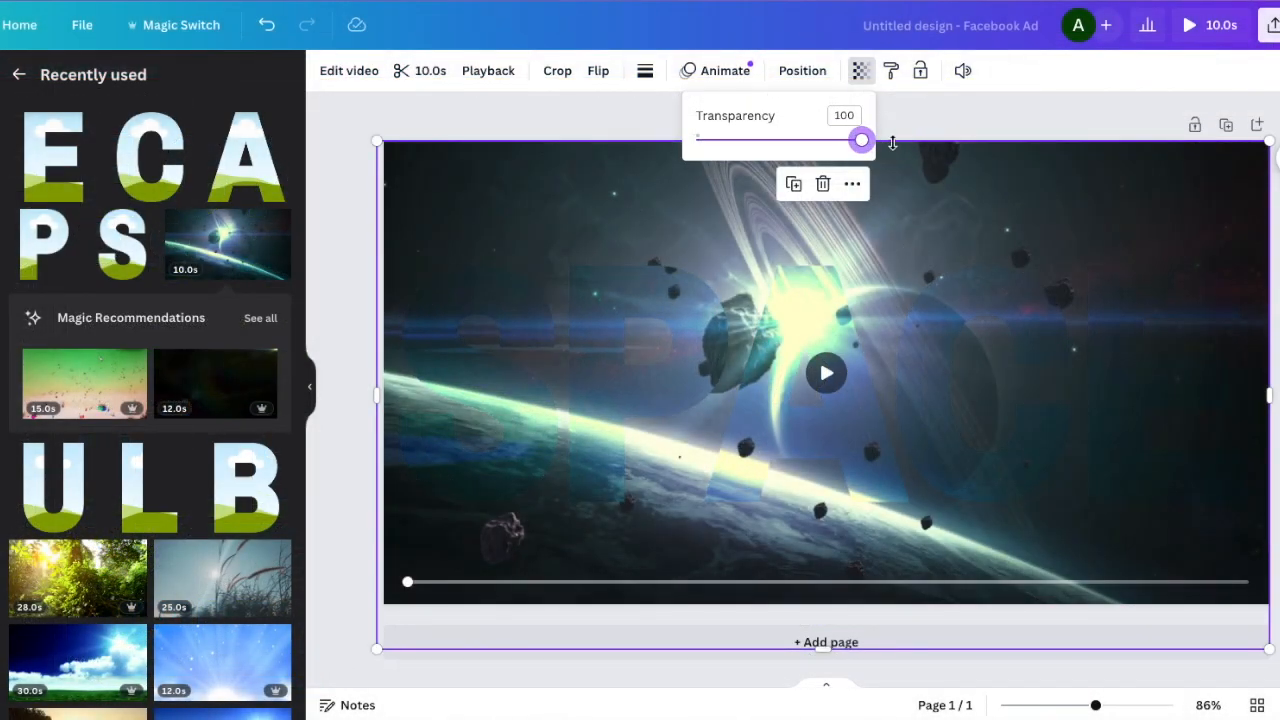
left_click_drag(862, 143, 694, 145)
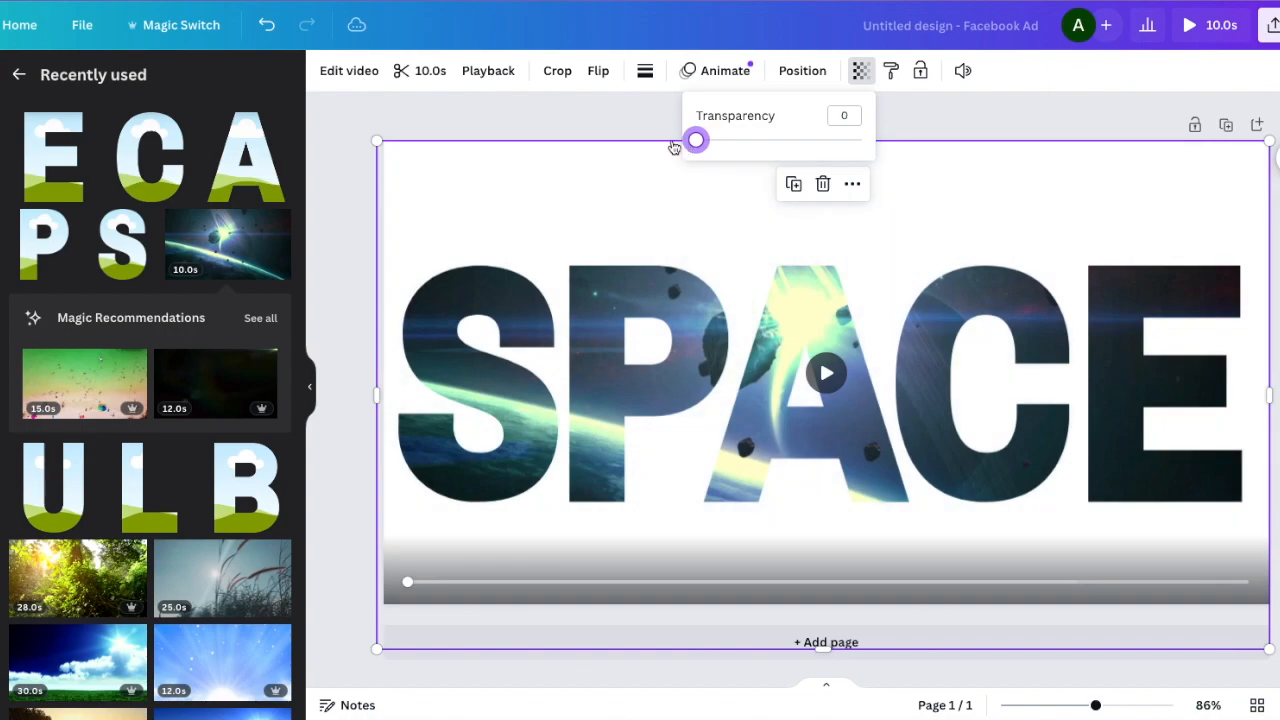
left_click(605, 118)
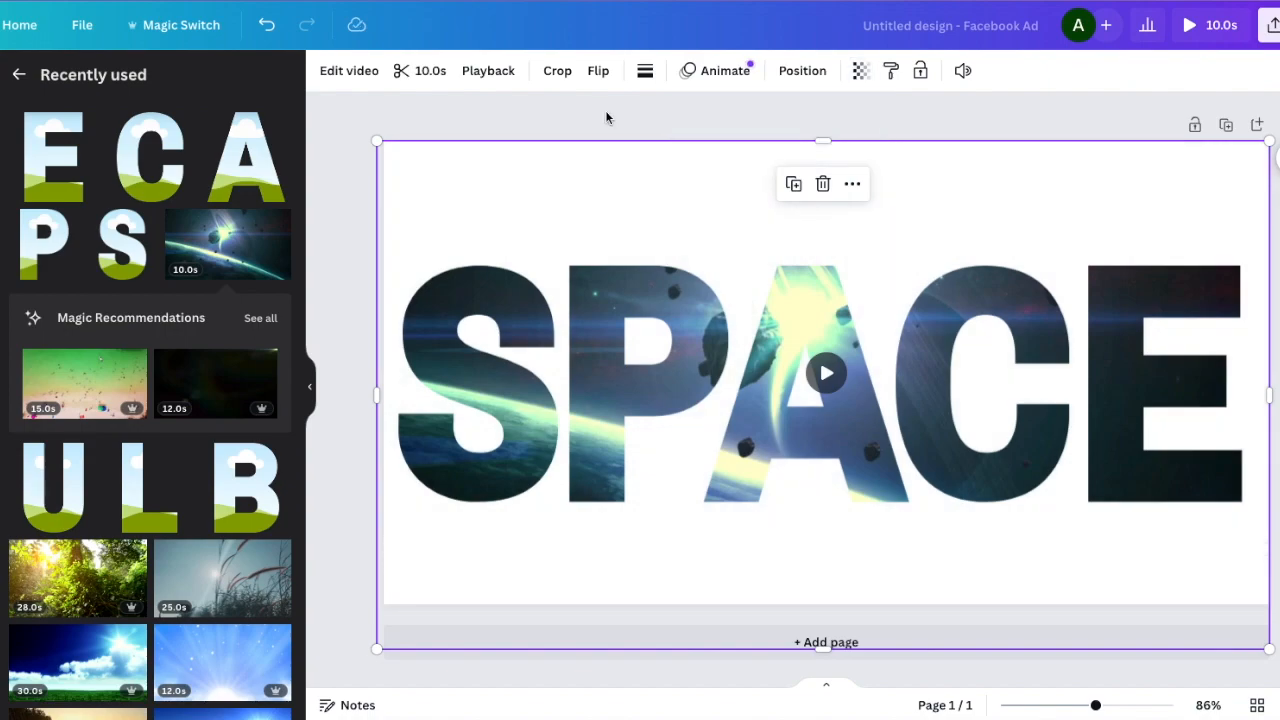
left_click(1199, 28)
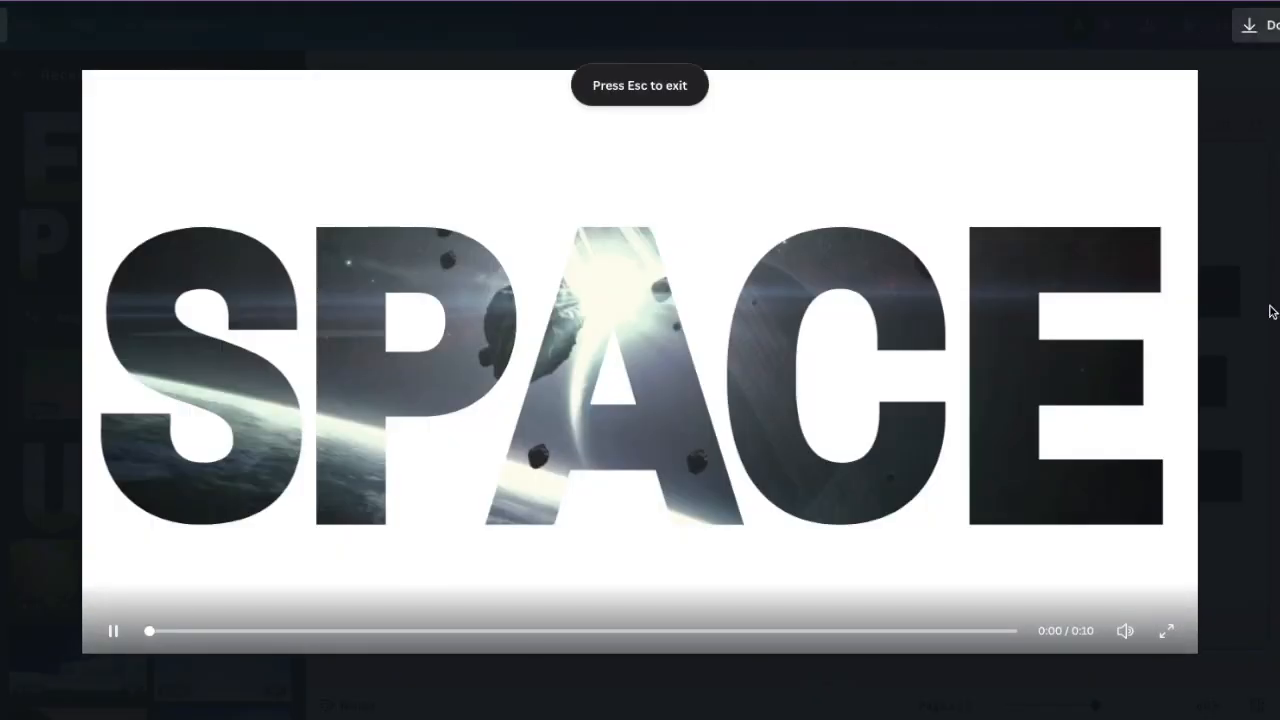